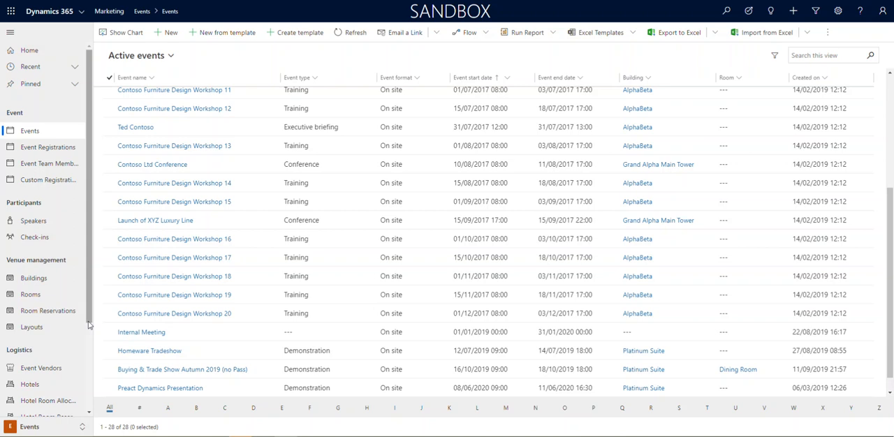
Switch to the Marketing area to view its start page and return to the Events area
left_click(56, 429)
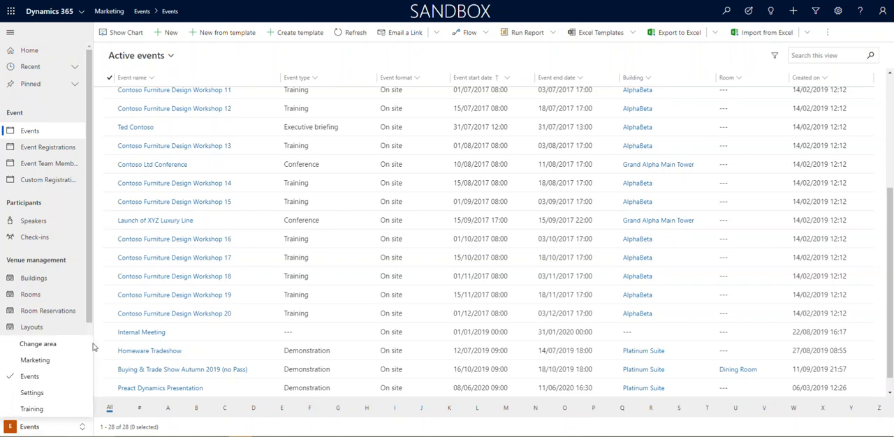
left_click(32, 360)
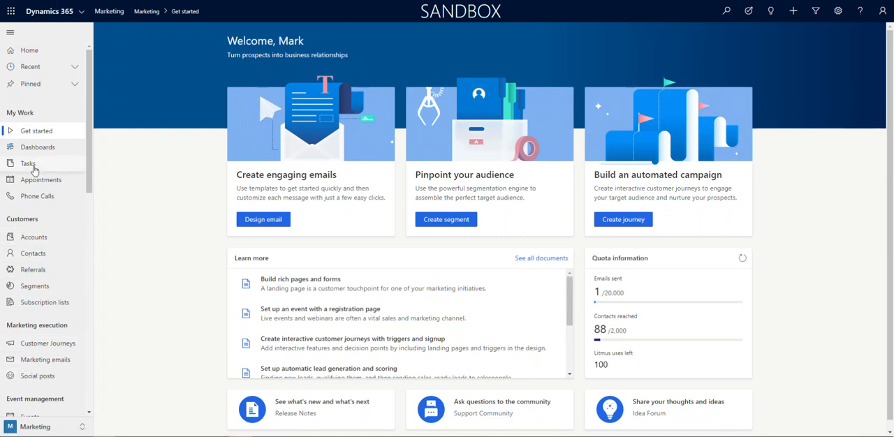
left_click(40, 427)
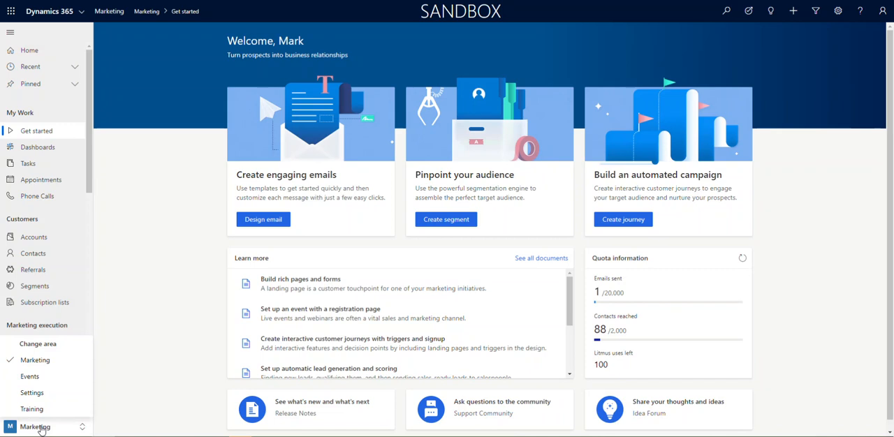
left_click(28, 378)
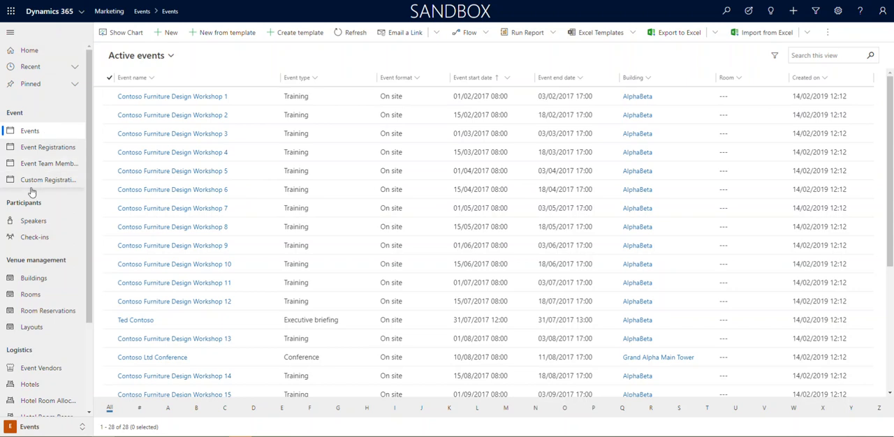
Look through the Events area's navigation entries and open the Preact Dynamics Presentation event that has no room assigned
left_click_drag(89, 235, 89, 166)
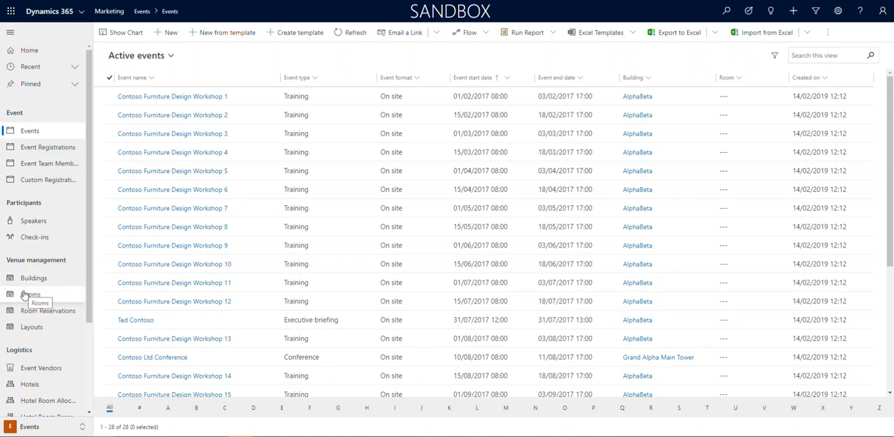
left_click_drag(88, 294, 87, 380)
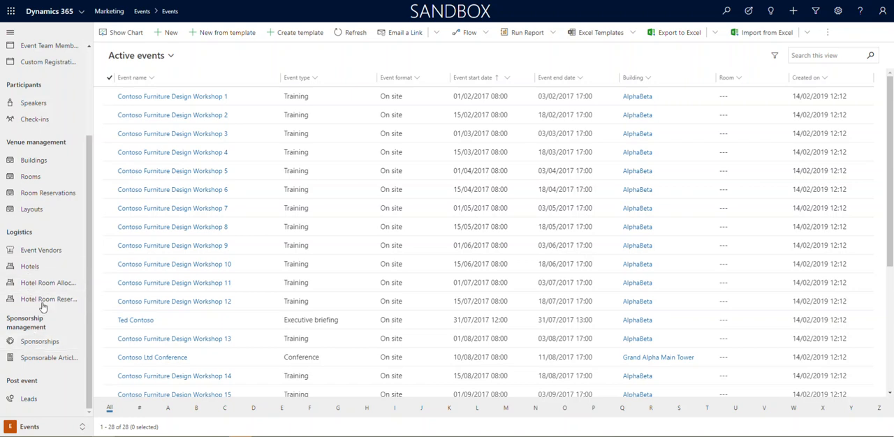
left_click_drag(89, 322, 88, 235)
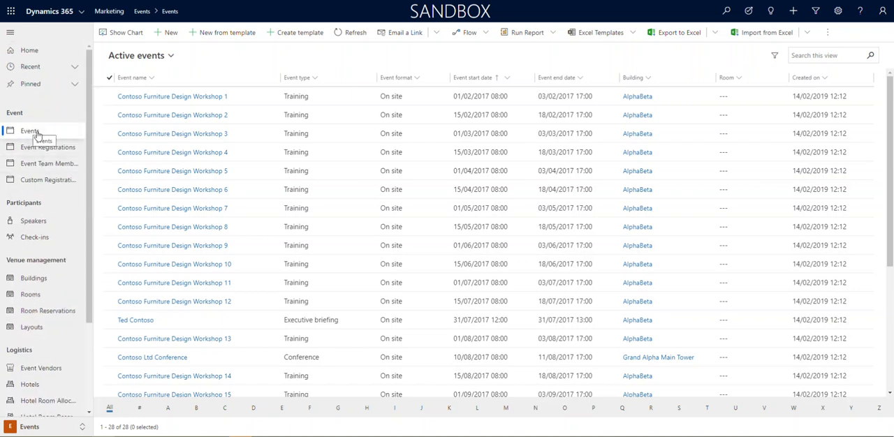
scroll(492, 293, "down", 3)
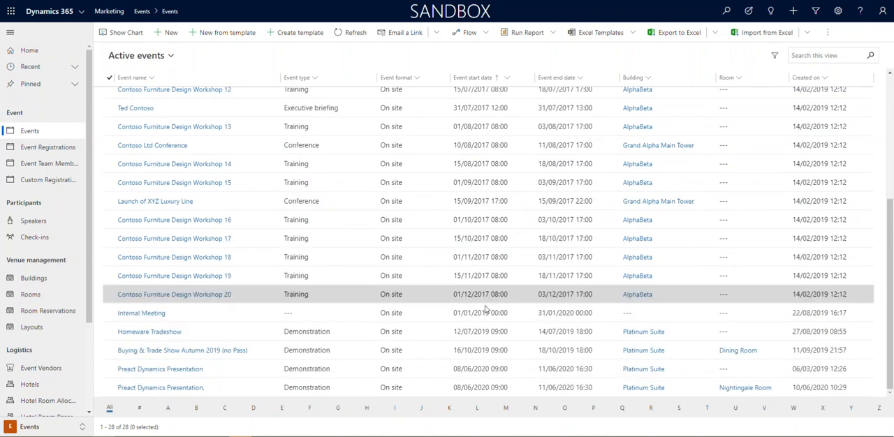
left_click(156, 370)
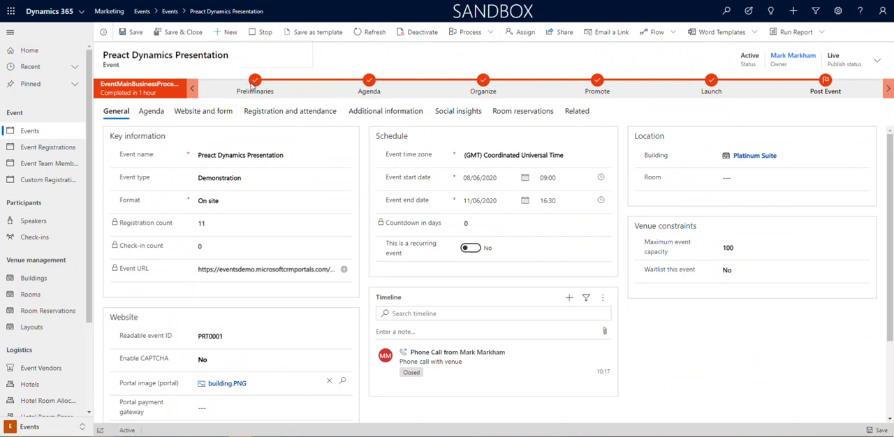
Examine the Preliminaries and Agenda stages of the event's business process and close the stage details
left_click(265, 89)
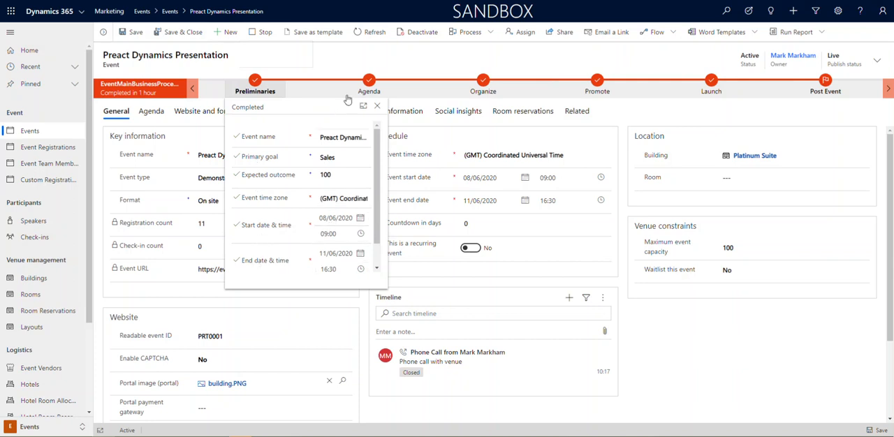
left_click(368, 84)
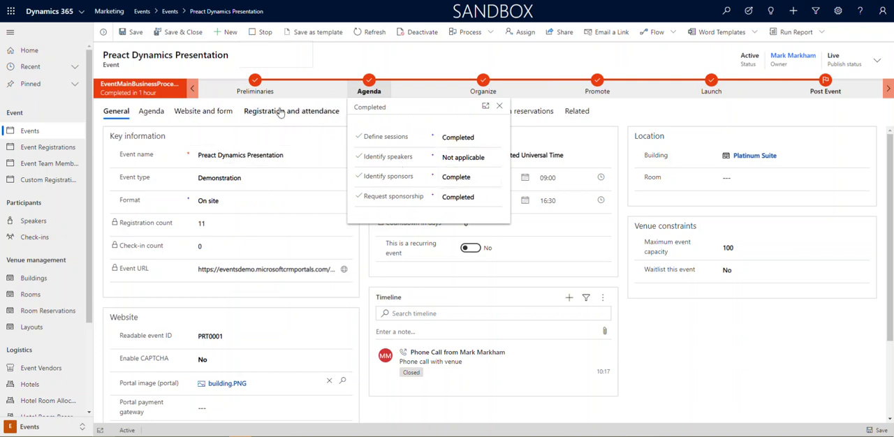
left_click(329, 68)
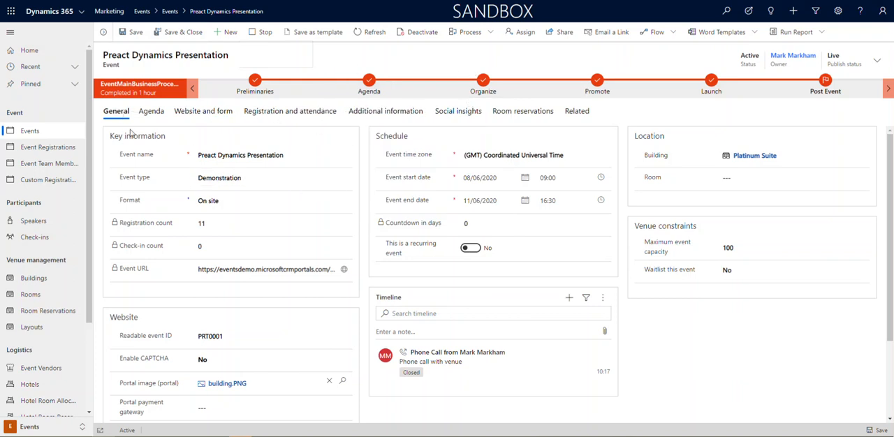
Review the event name and the available event type and format options, keeping Demonstration and On site
left_click_drag(283, 155, 176, 157)
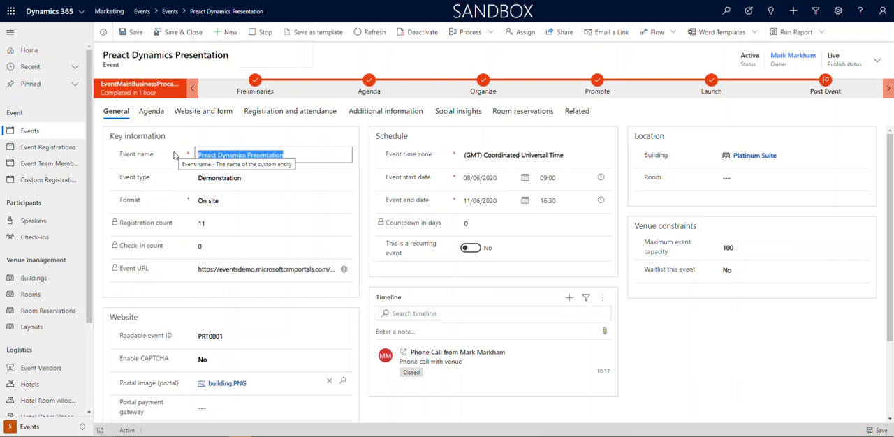
left_click(281, 183)
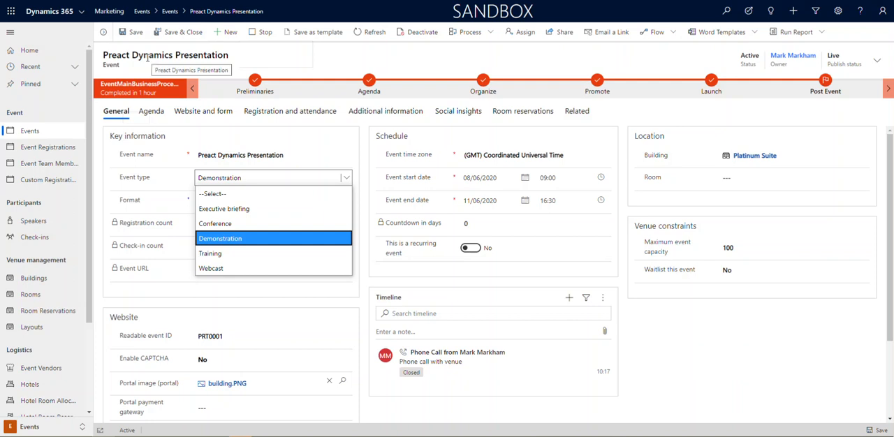
left_click(247, 242)
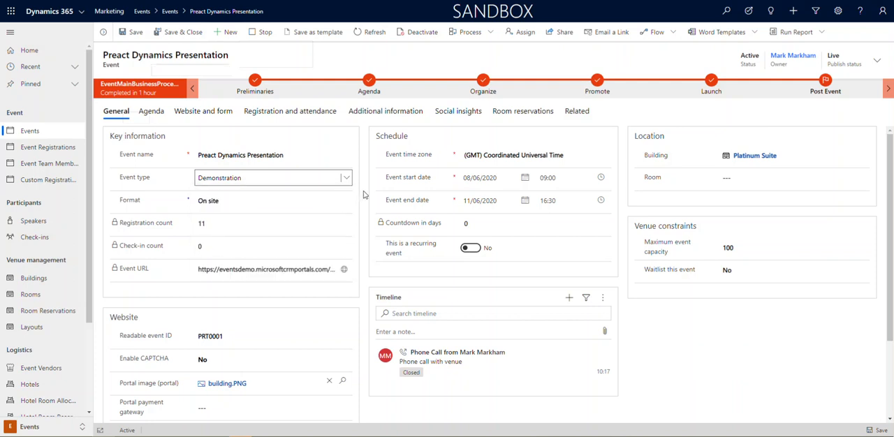
left_click(237, 203)
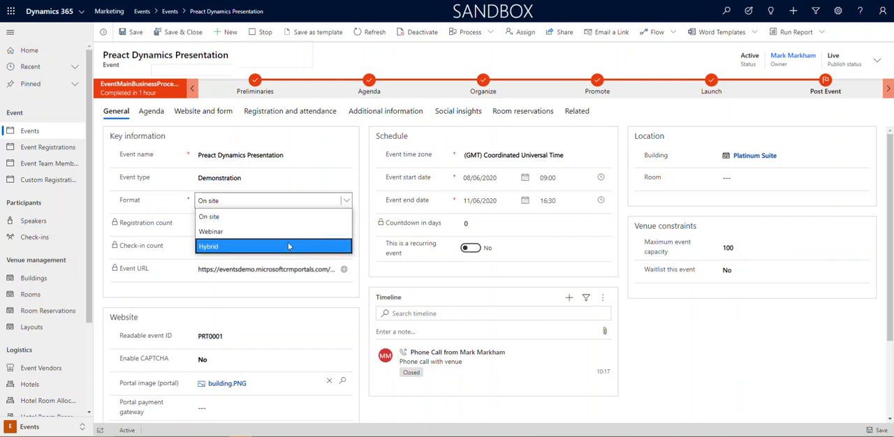
left_click(362, 234)
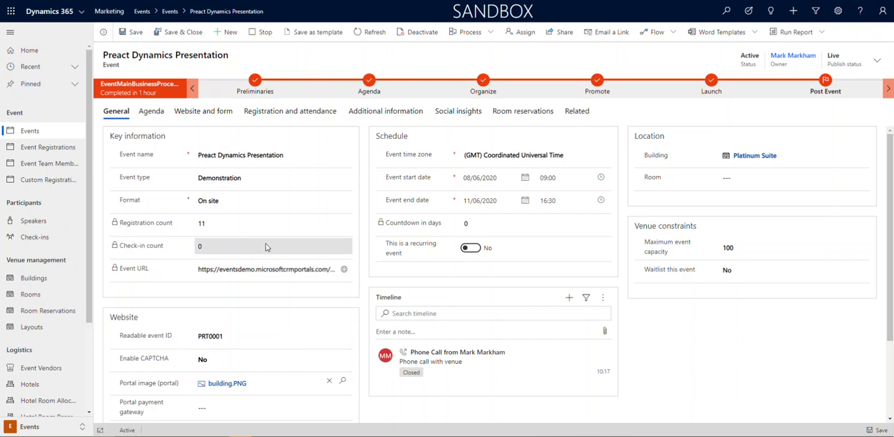
Examine the event's registration count and check-in count in the key information
left_click_drag(213, 231, 199, 231)
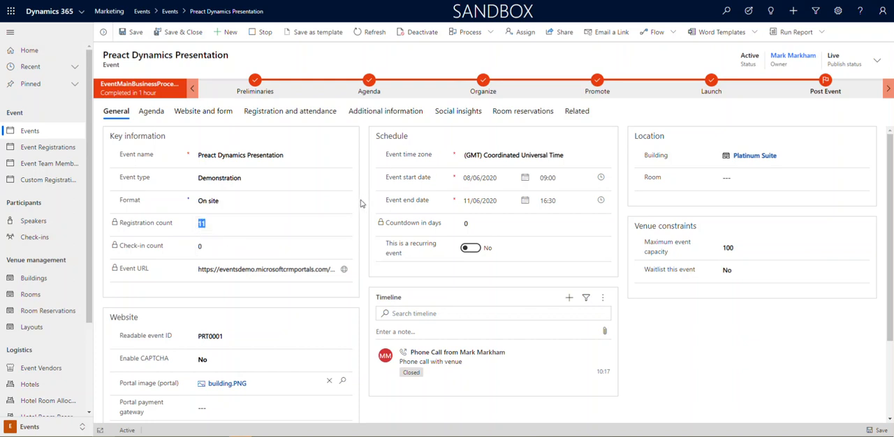
left_click(363, 223)
left_click_drag(209, 249, 194, 248)
left_click(365, 247)
Examine the event's website settings, including the readable event ID
scroll(365, 298, "down", 2)
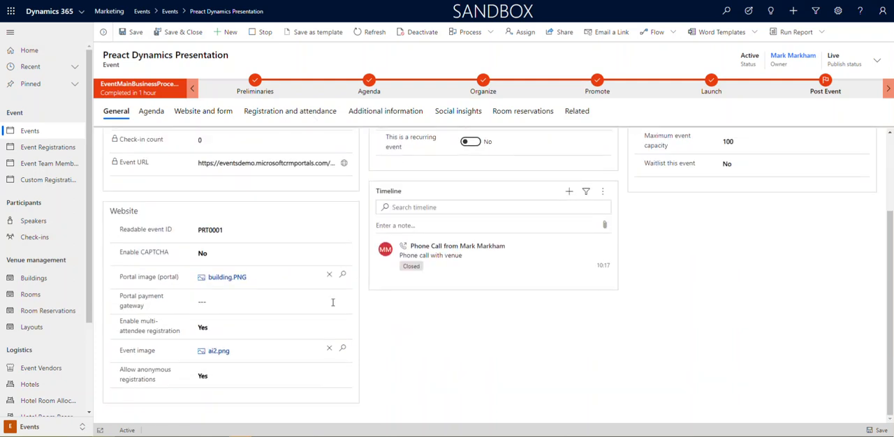
left_click_drag(233, 229, 175, 229)
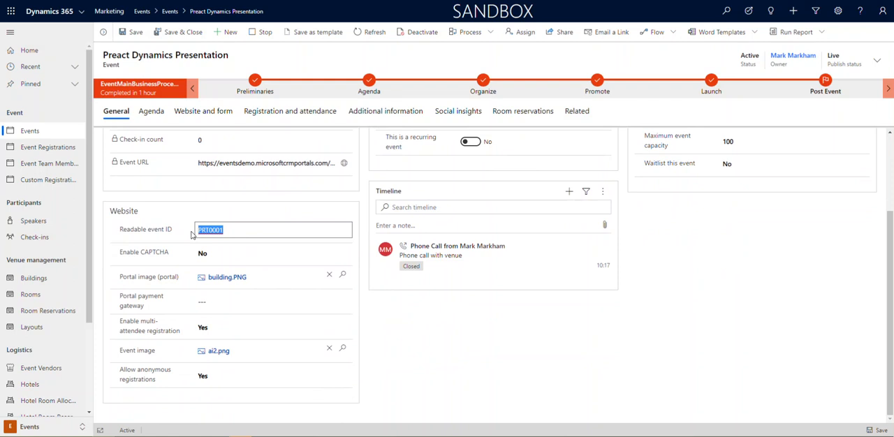
left_click(410, 326)
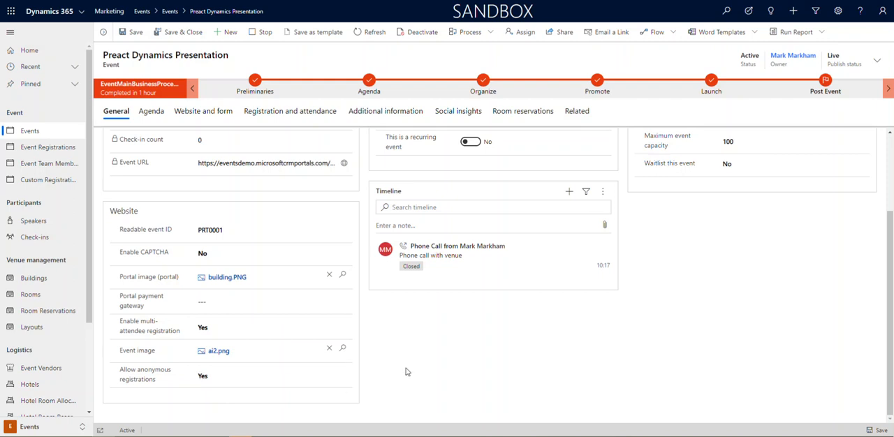
Turn on the recurring event option, examine the recurrence pattern and range settings, and turn the option off again
scroll(405, 365, "up", 3)
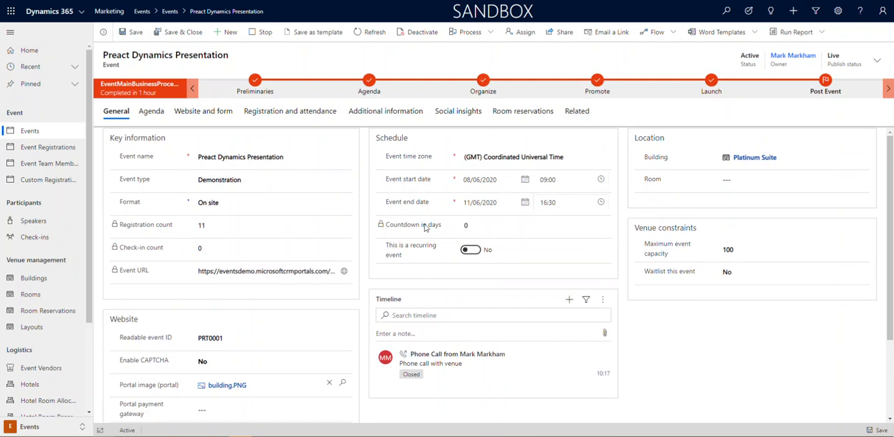
left_click(468, 249)
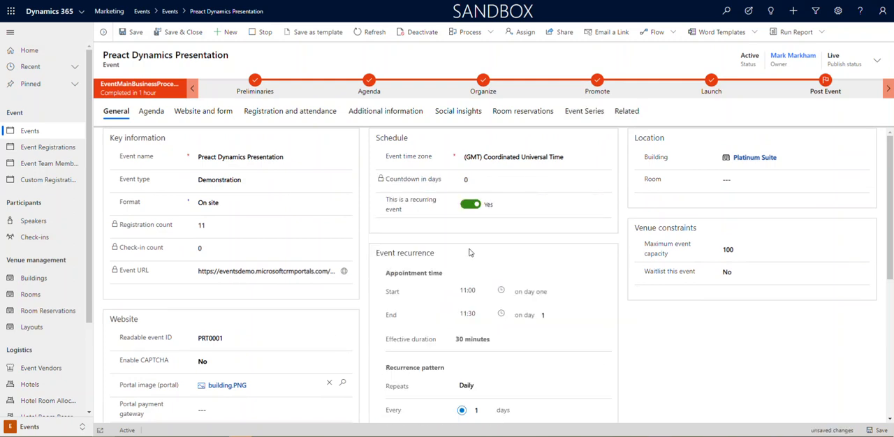
scroll(408, 287, "down", 2)
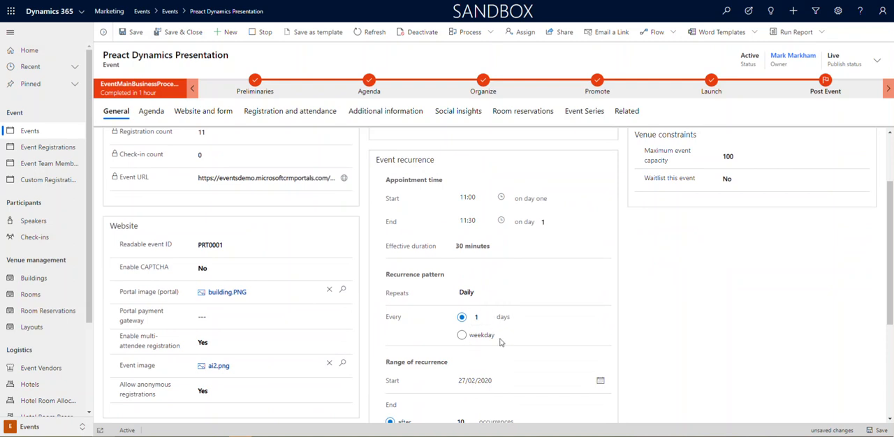
scroll(500, 342, "down", 3)
left_click(492, 300)
scroll(530, 297, "up", 2)
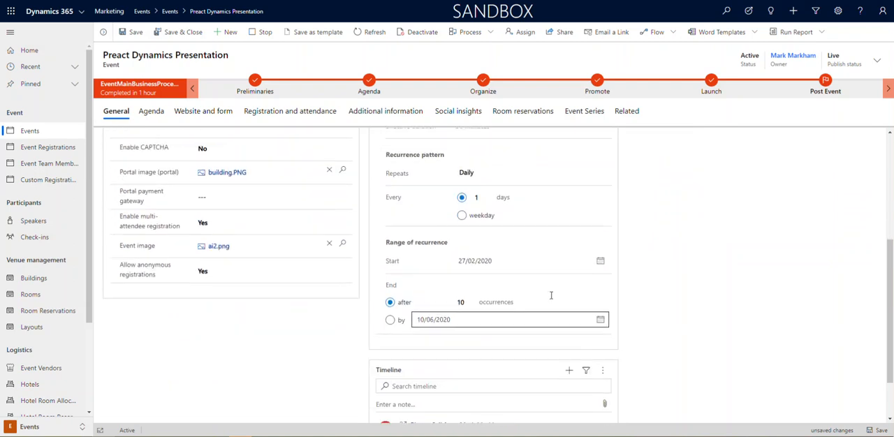
scroll(550, 295, "up", 2)
scroll(531, 302, "up", 1)
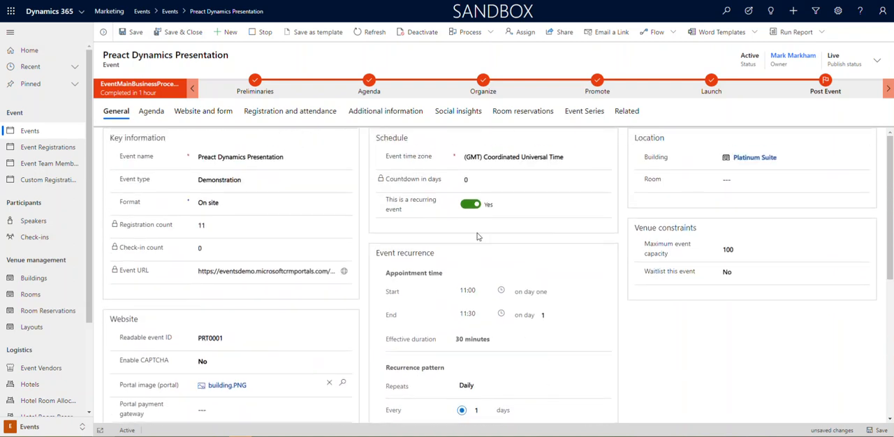
left_click(470, 208)
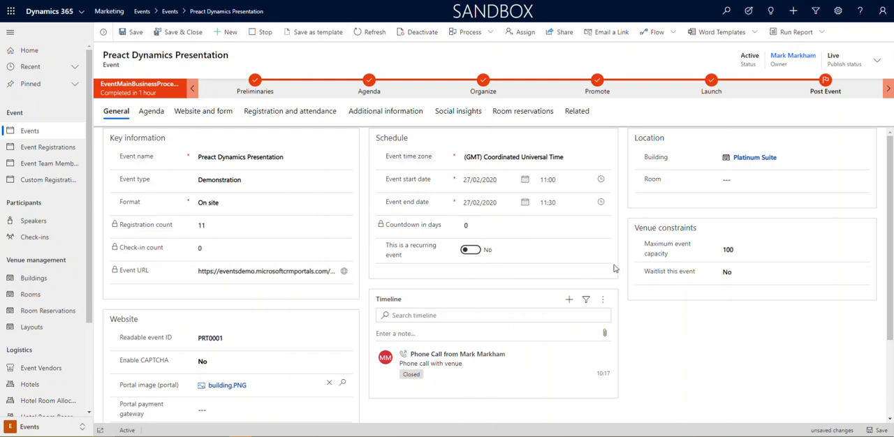
Examine the phone call activity in the event's timeline
mouse_move(609, 354)
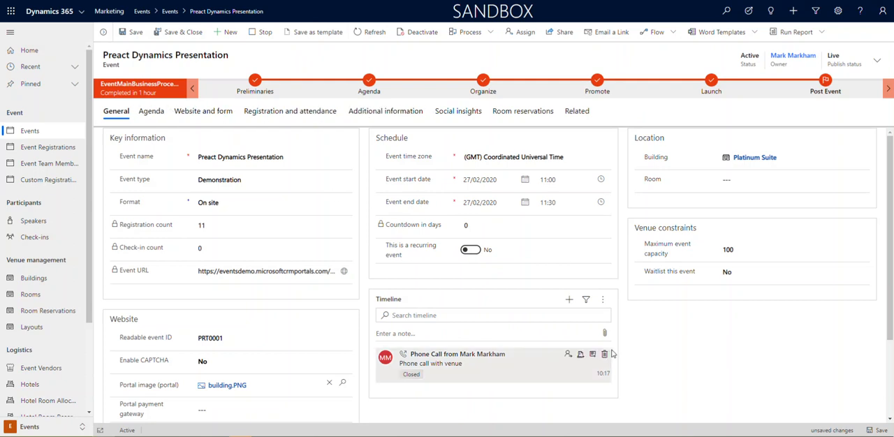
scroll(677, 363, "down", 2)
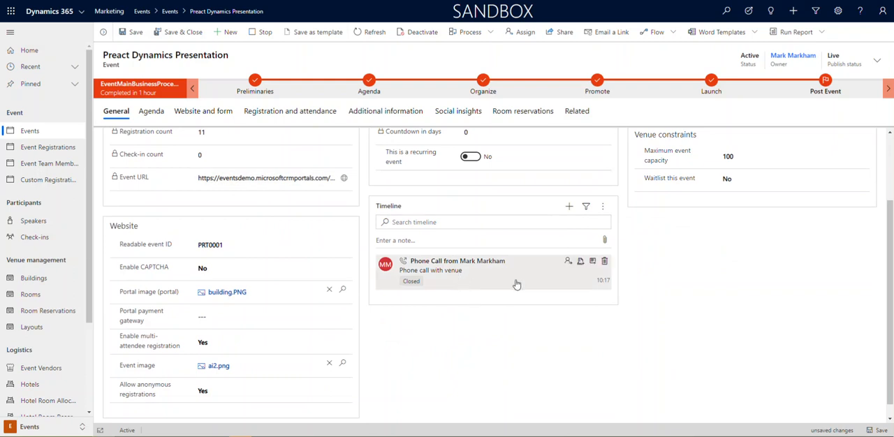
scroll(640, 291, "up", 1)
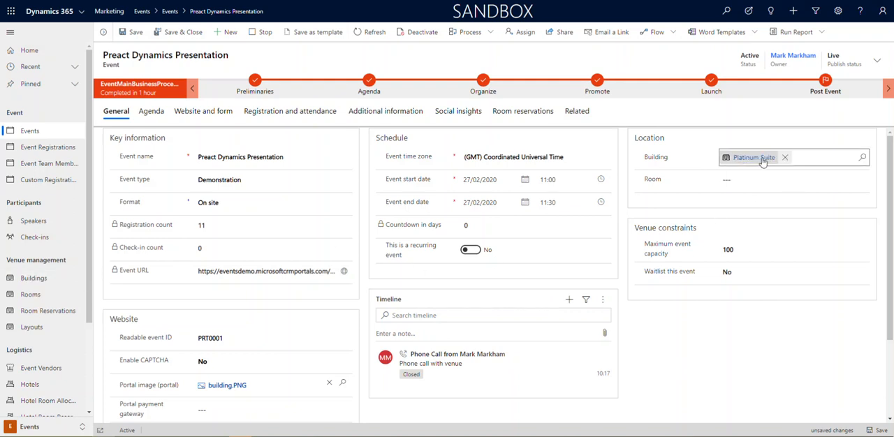
Set the event's room to Darwin Room, check the maximum event capacity, and save the event
left_click(862, 181)
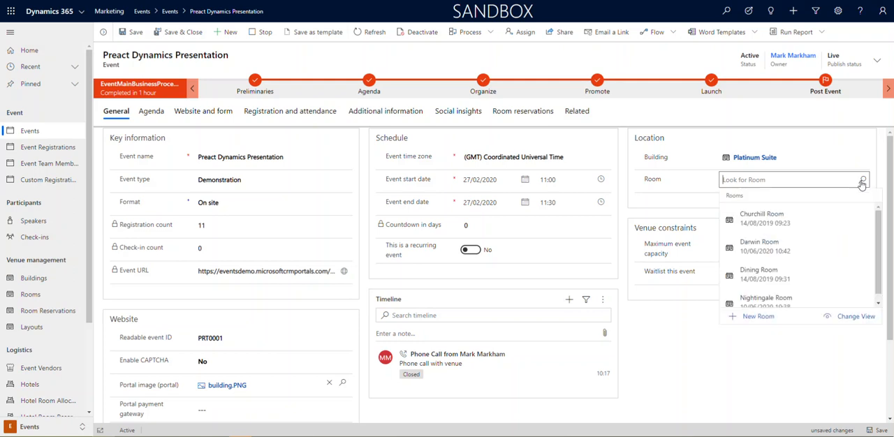
left_click_drag(878, 241, 879, 271)
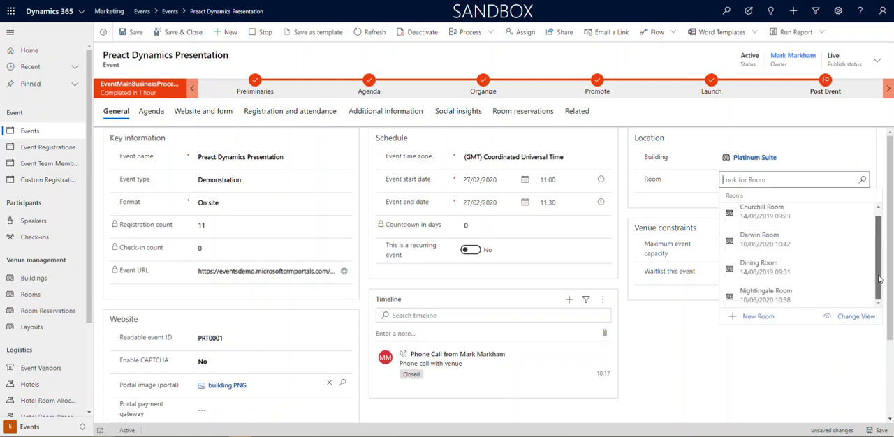
left_click(760, 241)
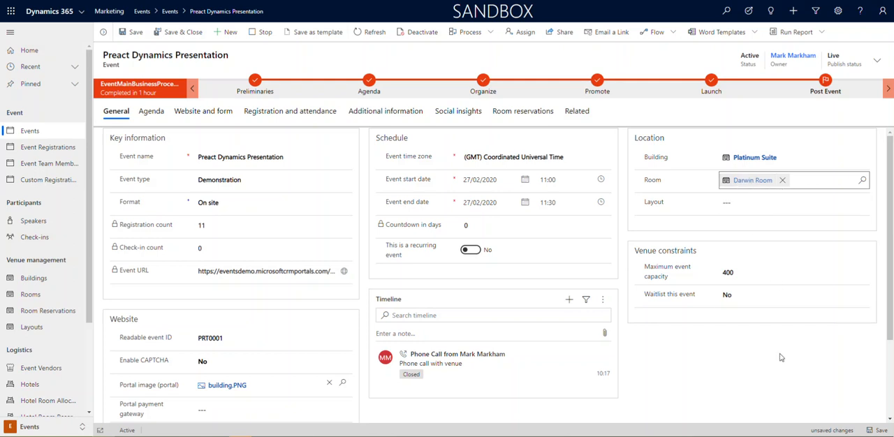
left_click(740, 272)
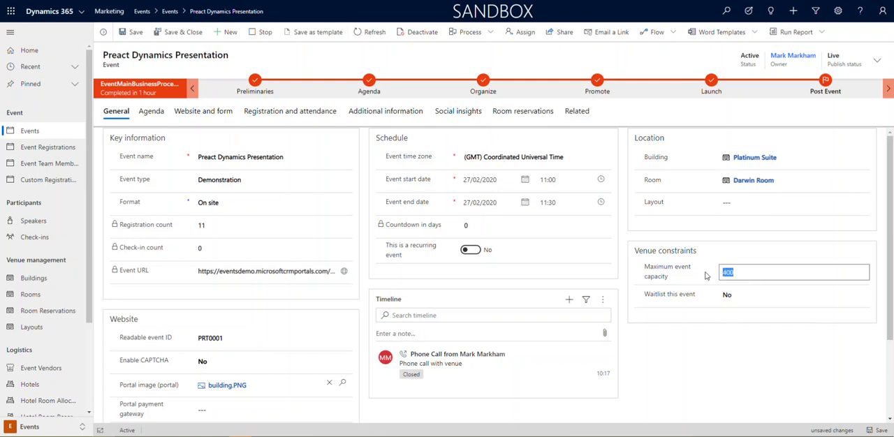
left_click(879, 431)
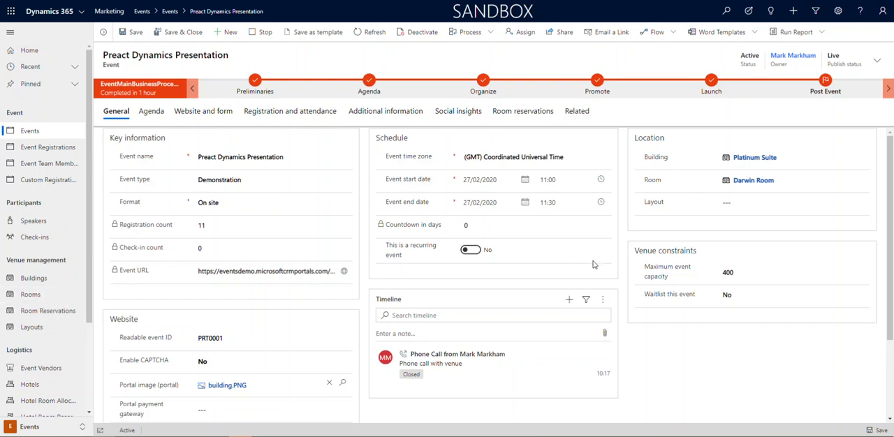
Open the Darwin Room record, examine its capacity, features and building summary, and return to the event
left_click(753, 180)
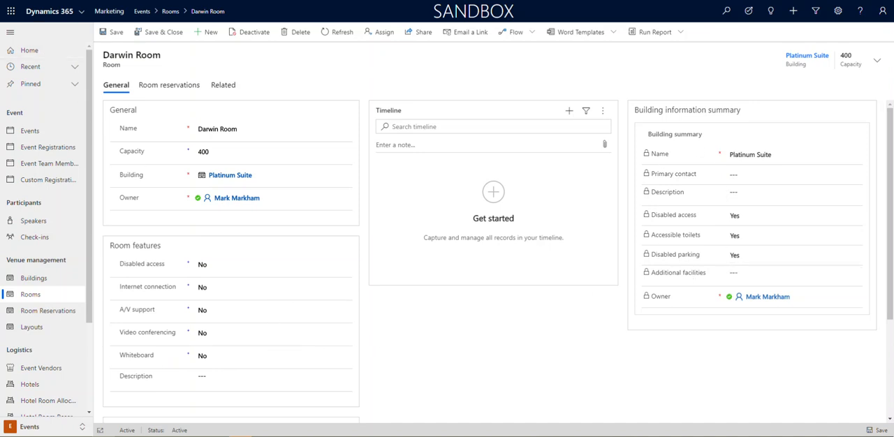
key("alt+Left")
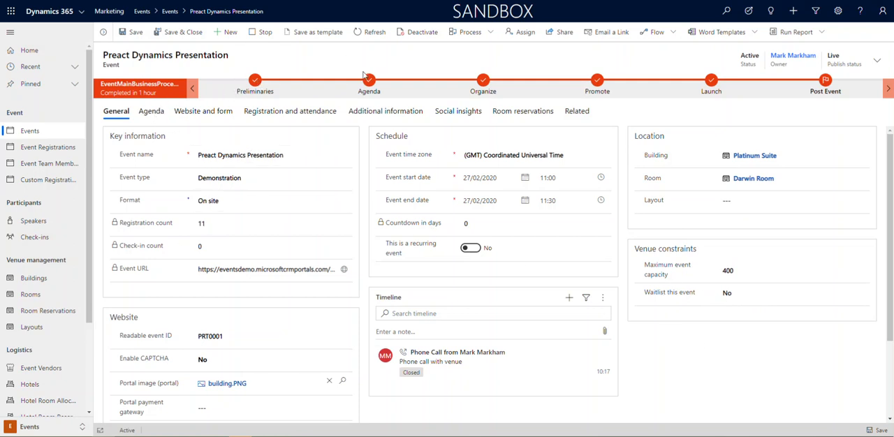
Show the event's agenda and move the session calendar forward to the week of 7 to 13 June 2020
left_click(153, 113)
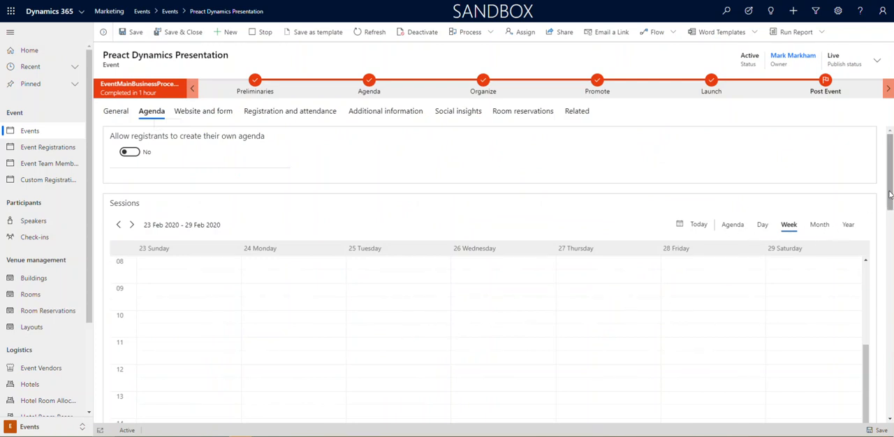
scroll(884, 200, "down", 1)
left_click(131, 133)
left_click(131, 133)
left_click(132, 134)
left_click(131, 133)
left_click(131, 133)
left_click(131, 134)
left_click(133, 134)
left_click(133, 134)
left_click(133, 134)
left_click(133, 134)
left_click(133, 134)
left_click(133, 134)
left_click(133, 134)
left_click(133, 134)
left_click(133, 134)
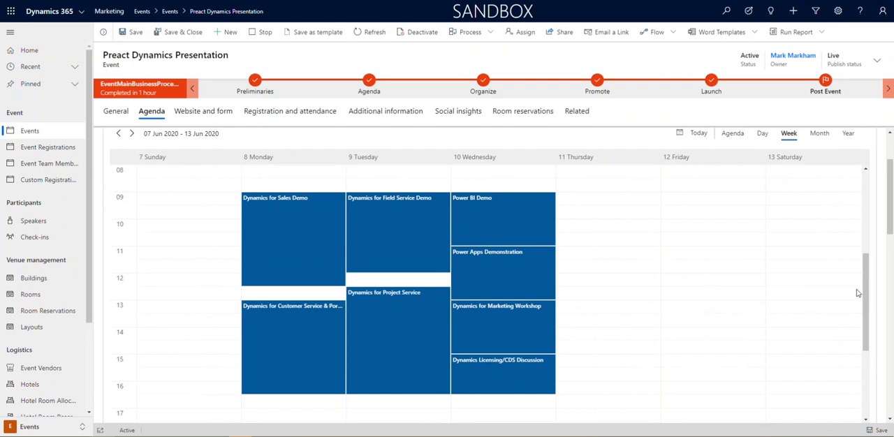
Examine the scheduled sessions in the weekly calendar, including the time details of the Dynamics for Sales Demo
scroll(855, 293, "up", 2)
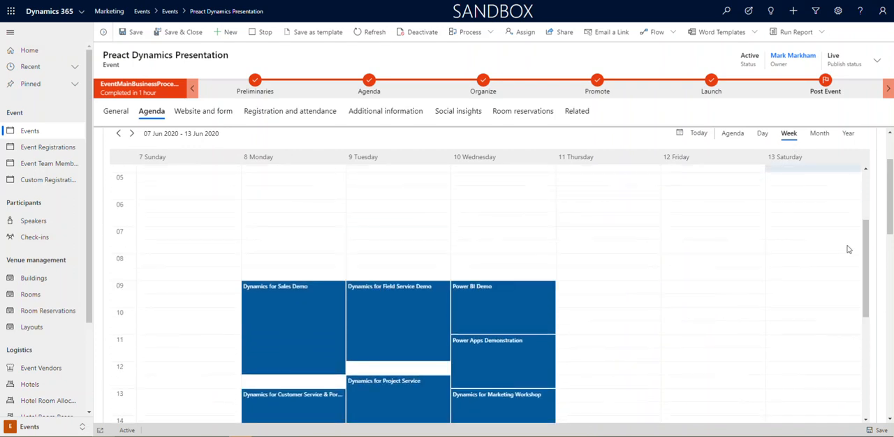
left_click_drag(865, 263, 871, 294)
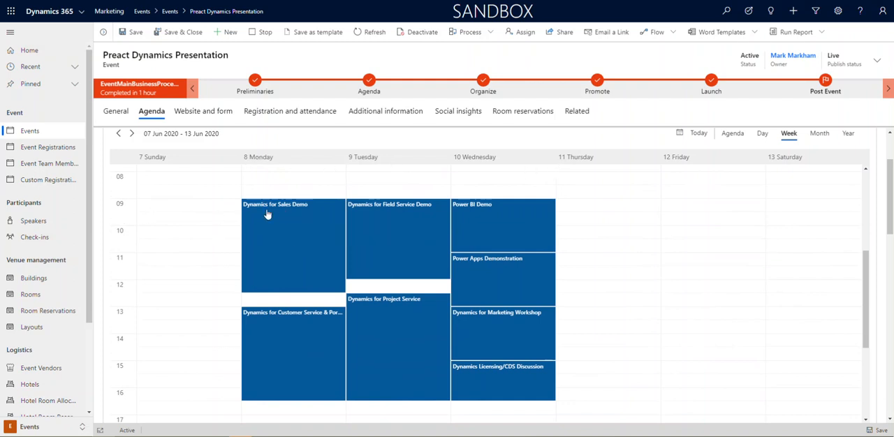
mouse_move(292, 220)
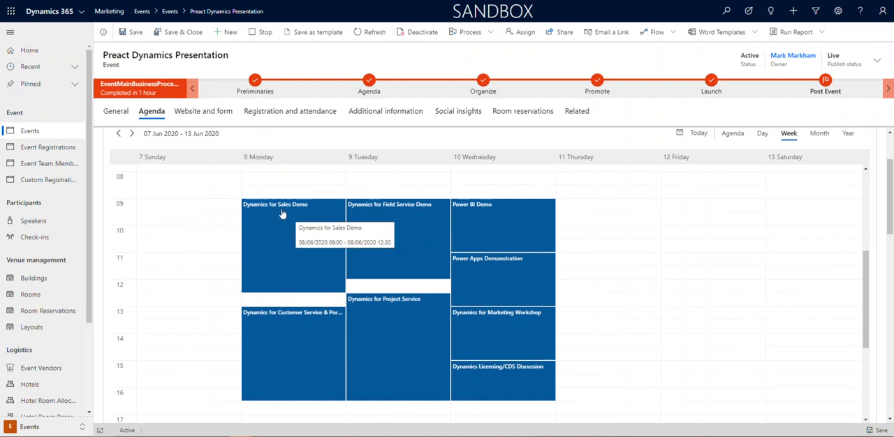
mouse_move(288, 345)
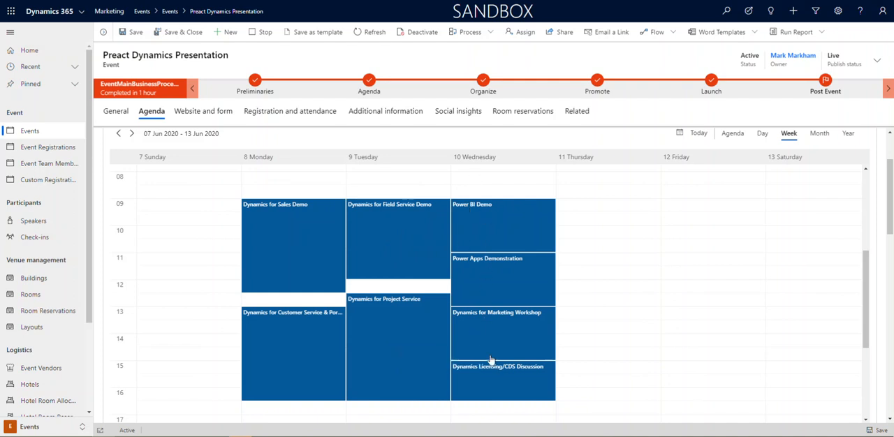
mouse_move(866, 281)
left_mouse_down()
mouse_move(868, 319)
mouse_move(870, 282)
left_mouse_up()
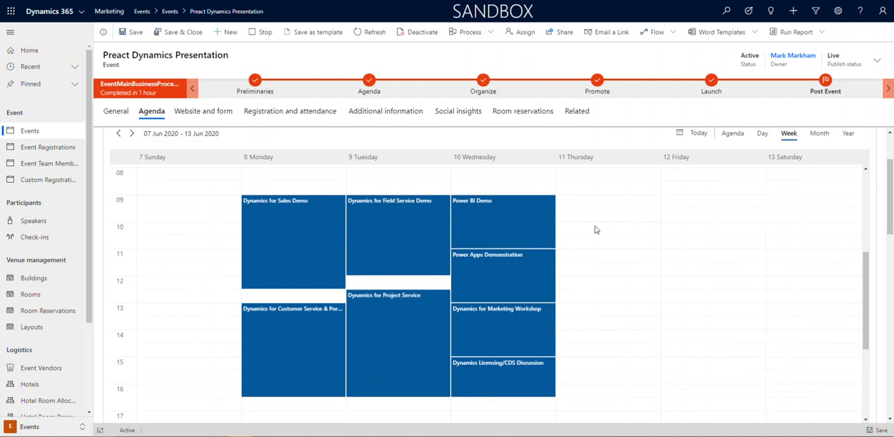
Start a new session on Thursday 11 June 2020 from 09:00 to 13:30 in the calendar, and cancel its creation
left_click_drag(588, 204, 597, 310)
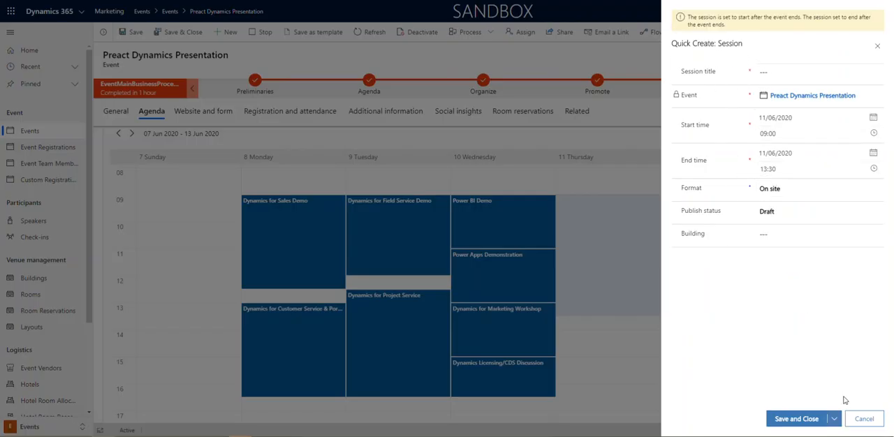
left_click(863, 419)
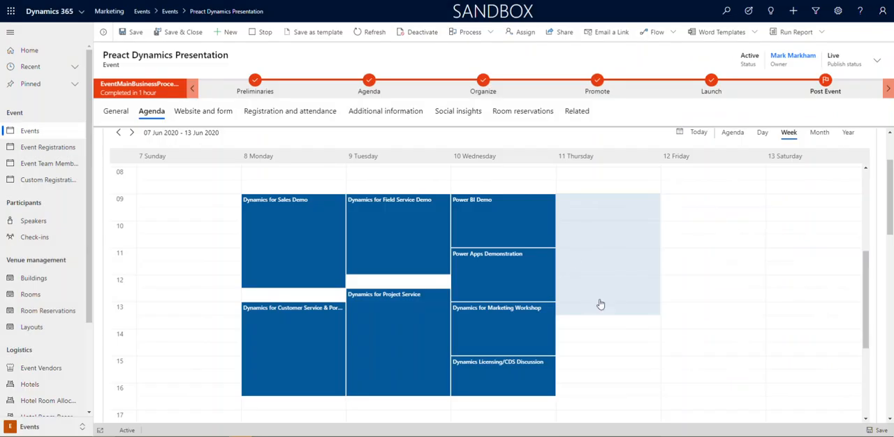
Examine the event's session list, including session types, times, buildings, rooms and publish statuses
scroll(890, 222, "down", 3)
scroll(890, 222, "down", 2)
scroll(890, 222, "up", 2)
scroll(890, 222, "down", 4)
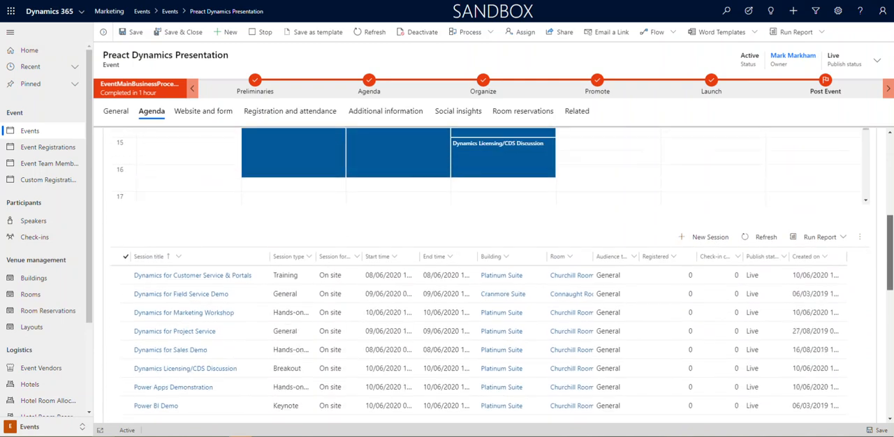
scroll(890, 222, "up", 2)
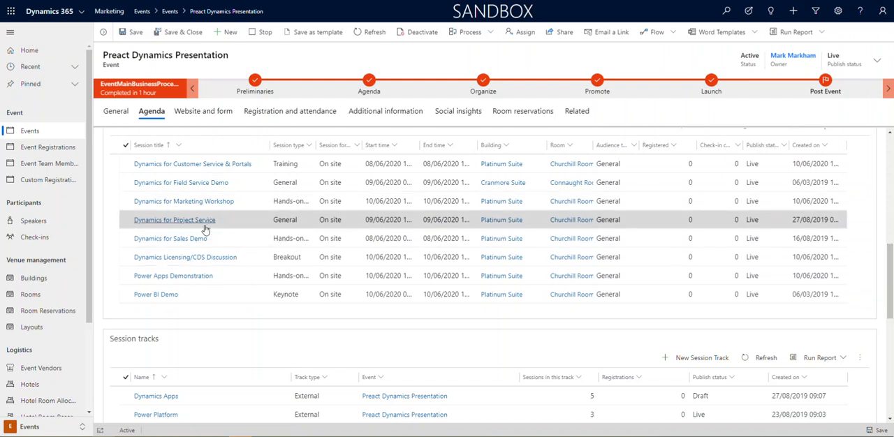
Examine the event's session tracks and compare them with the sessions in the list above
left_click_drag(890, 259, 891, 307)
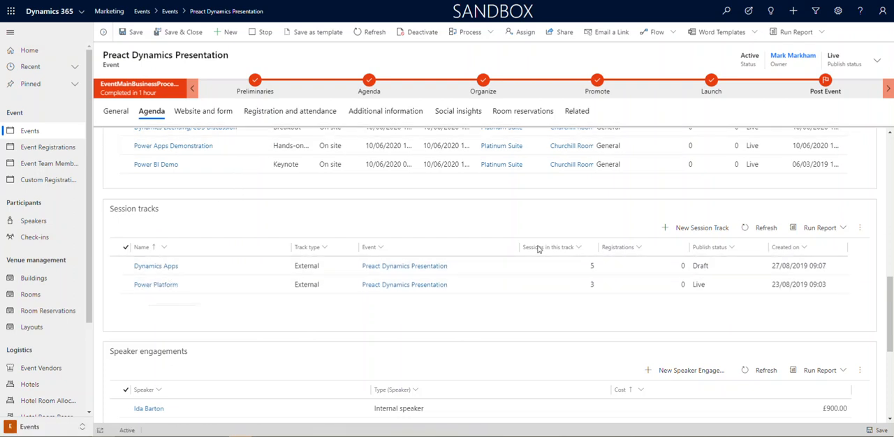
scroll(412, 237, "up", 3)
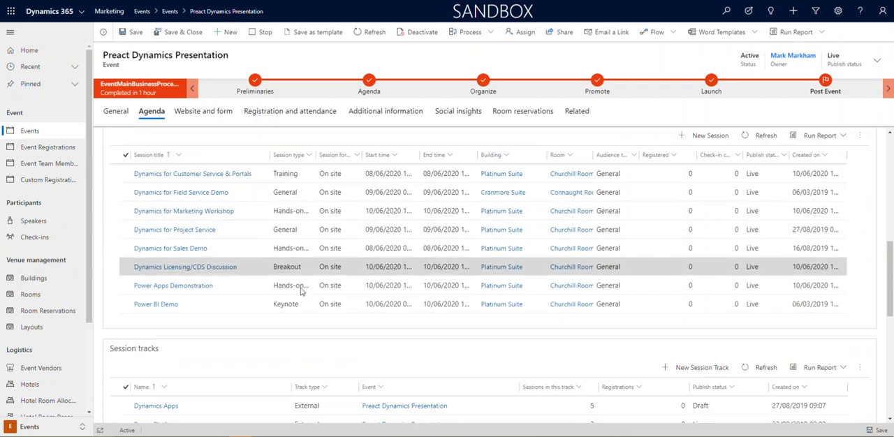
scroll(210, 328, "down", 2)
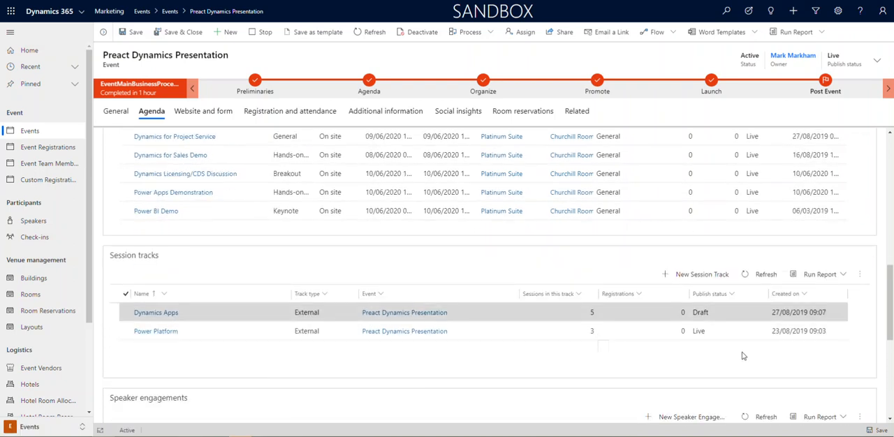
Examine the speaker engagements with their types and costs, and the event's sponsors with their sponsorship categories and amounts
left_click_drag(887, 310, 890, 342)
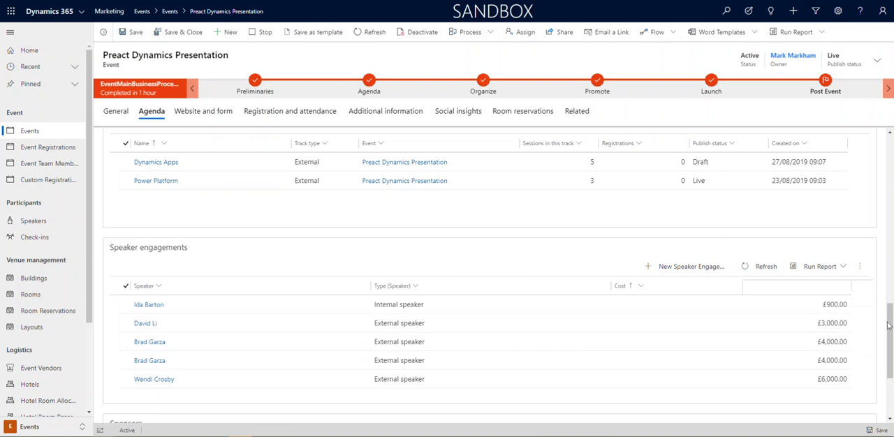
scroll(890, 326, "down", 1)
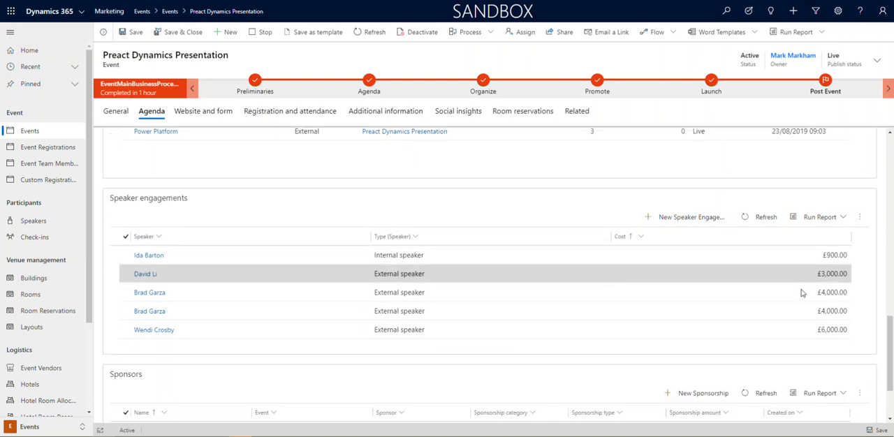
scroll(890, 372, "down", 2)
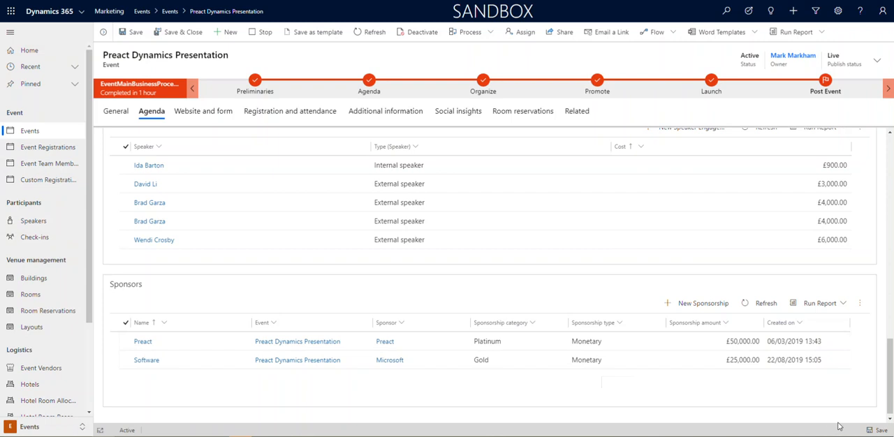
scroll(890, 386, "down", 1)
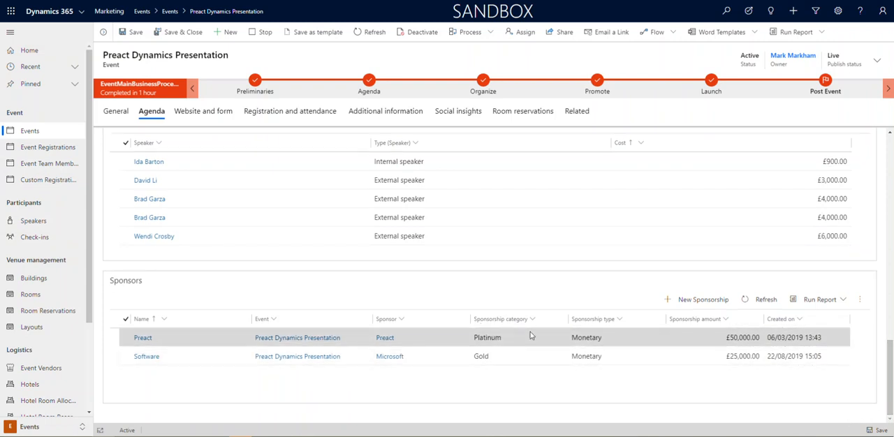
Examine the event's website and registration form settings and its custom registration fields
left_click_drag(888, 385, 888, 176)
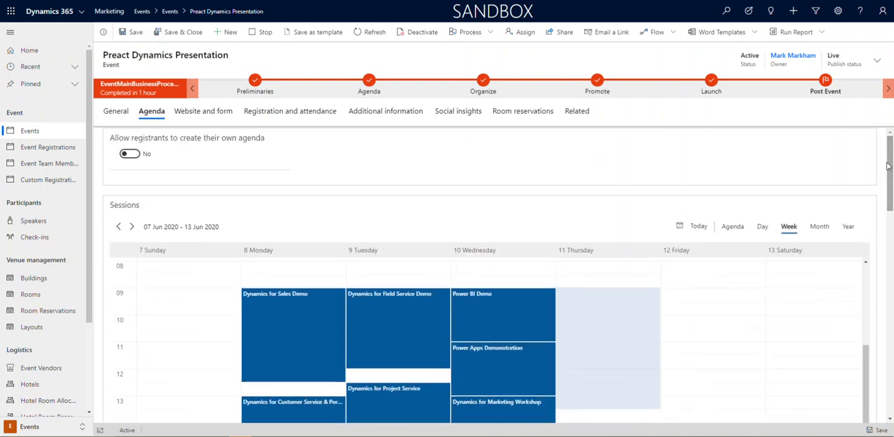
left_click(204, 114)
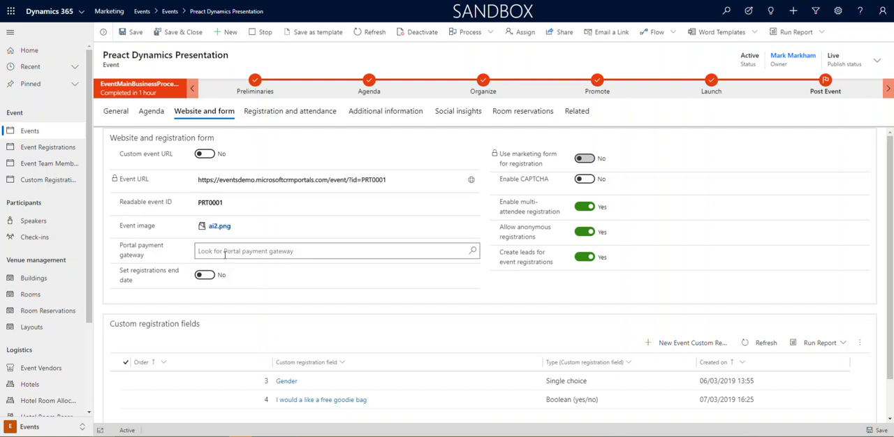
scroll(494, 303, "down", 1)
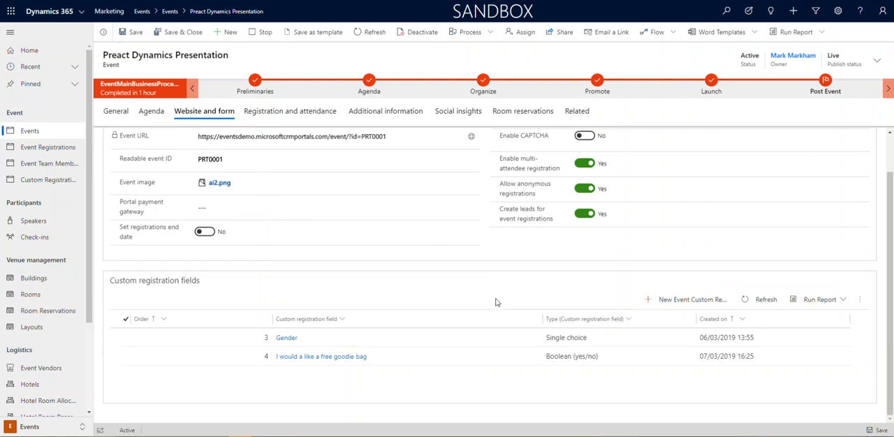
scroll(512, 279, "up", 1)
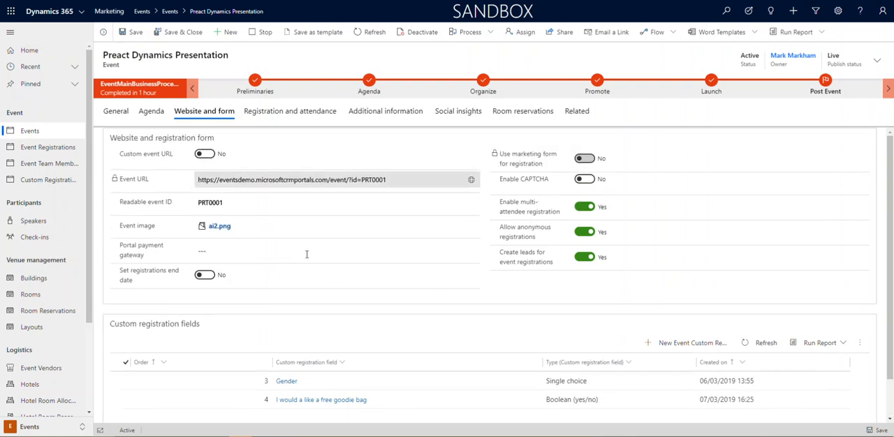
scroll(305, 253, "down", 1)
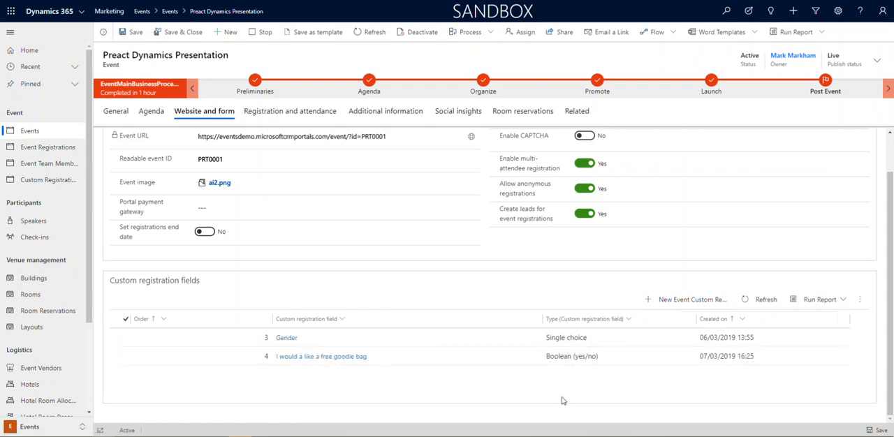
Examine the event's registration and attendance details: passes, registrations, registration responses, check-ins and contacts who canceled
left_click(298, 113)
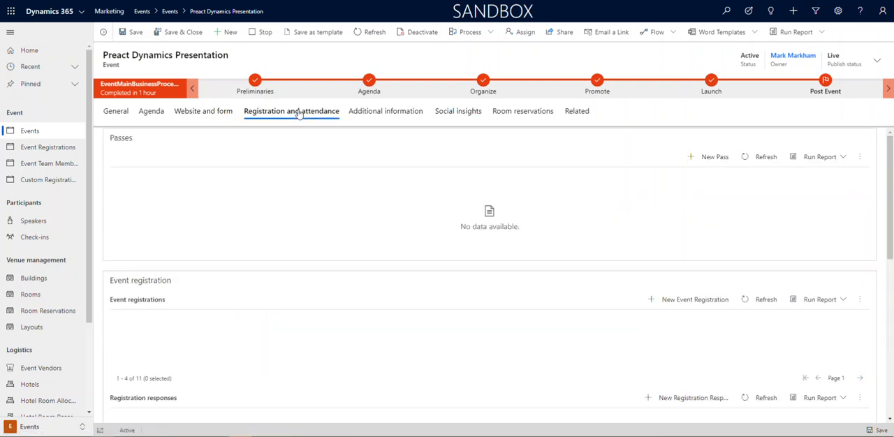
scroll(209, 265, "down", 2)
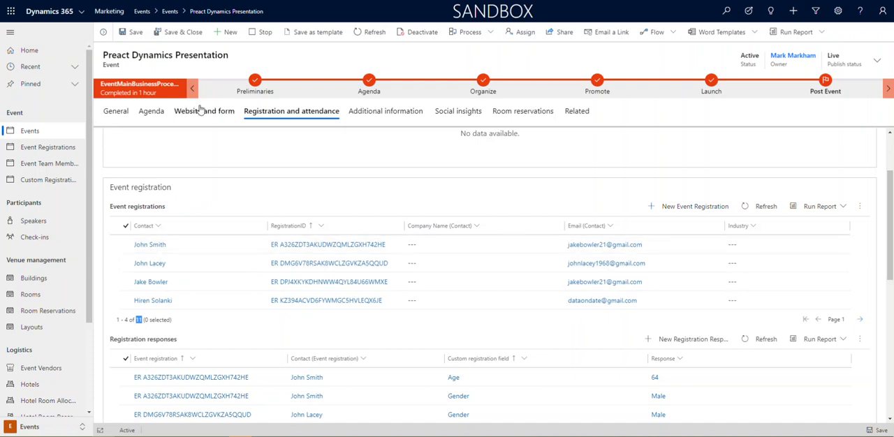
scroll(530, 335, "down", 2)
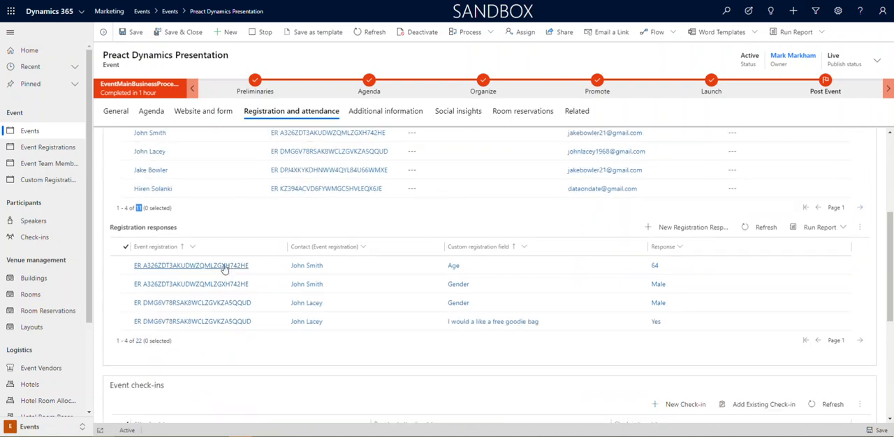
scroll(360, 331, "down", 1)
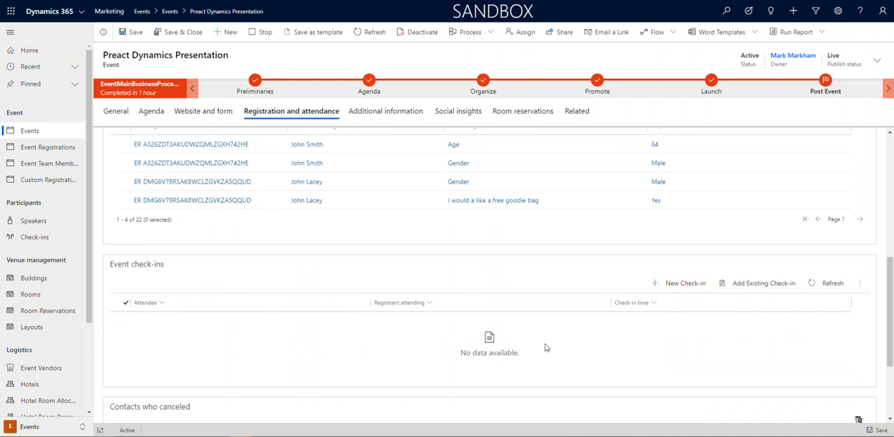
scroll(516, 349, "down", 2)
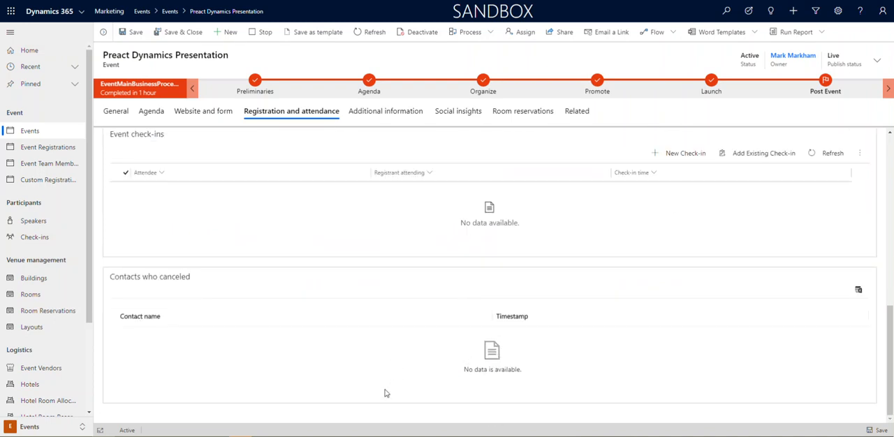
scroll(379, 381, "up", 1)
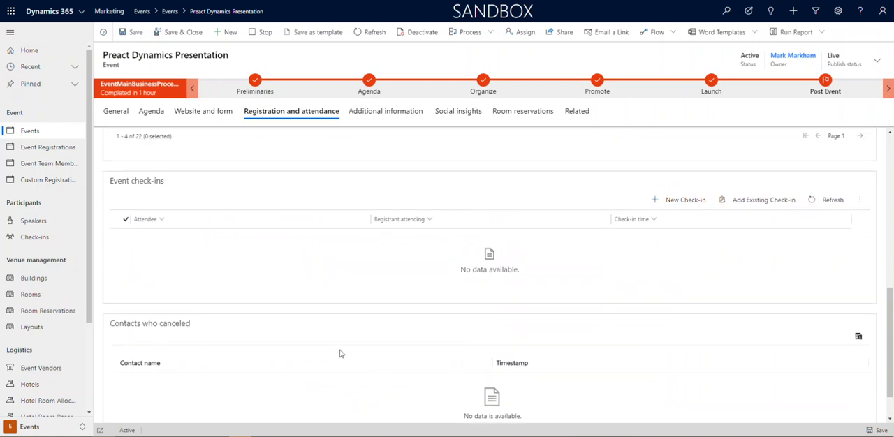
scroll(335, 354, "up", 2)
scroll(210, 244, "up", 3)
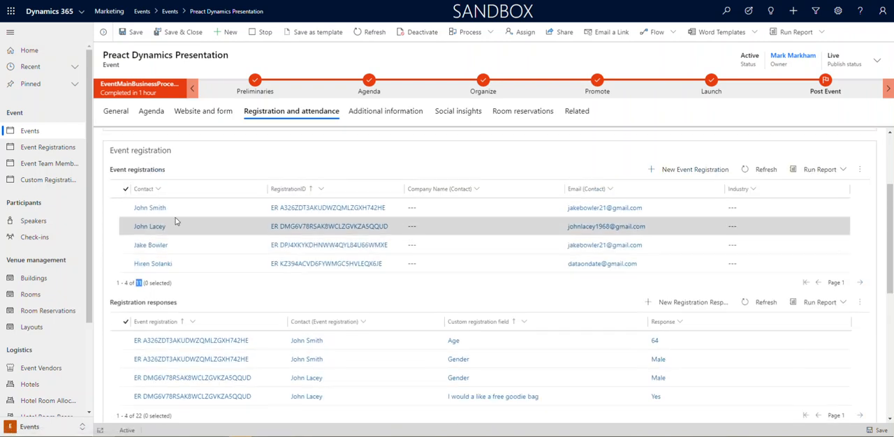
scroll(286, 285, "down", 5)
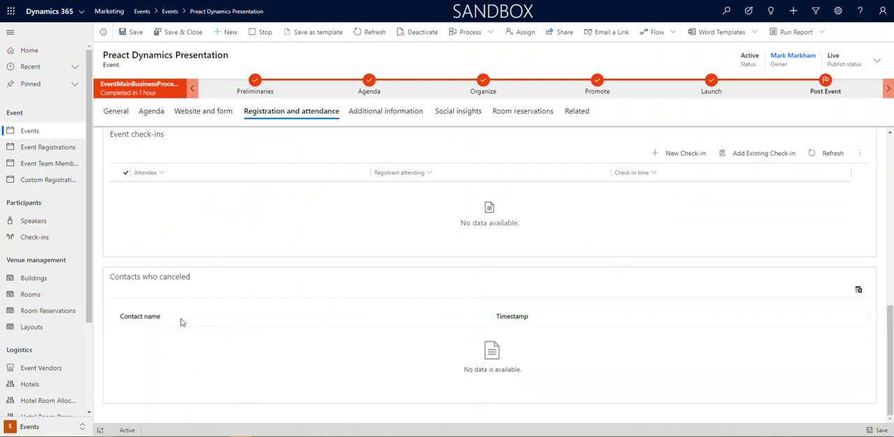
scroll(459, 335, "up", 6)
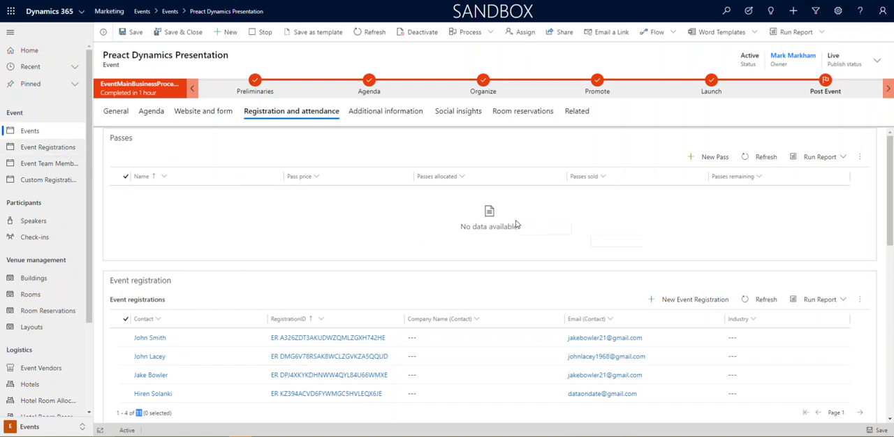
Change the event's primary goal to Education in its additional information
left_click(395, 113)
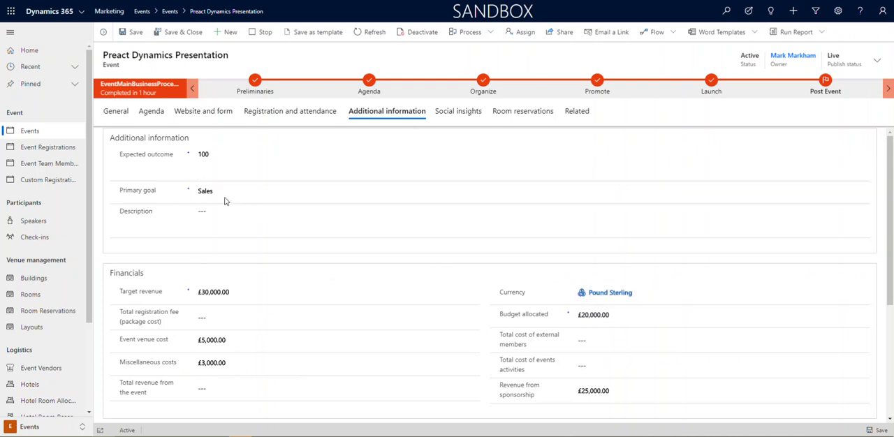
left_click(503, 197)
left_click(238, 242)
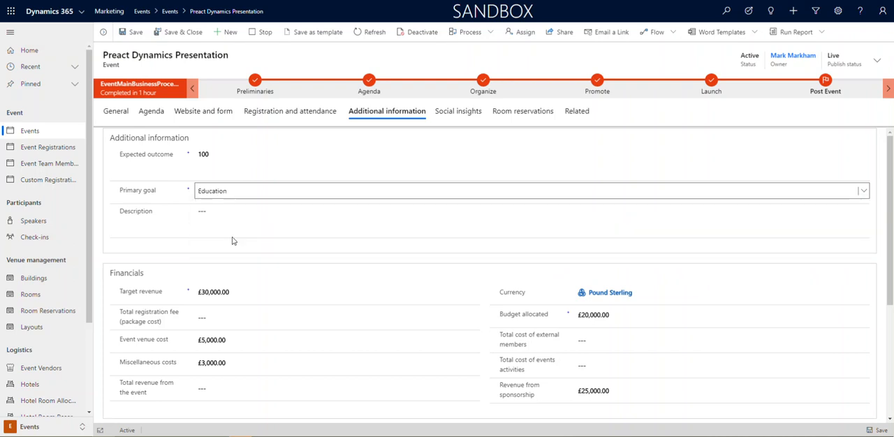
left_click(519, 265)
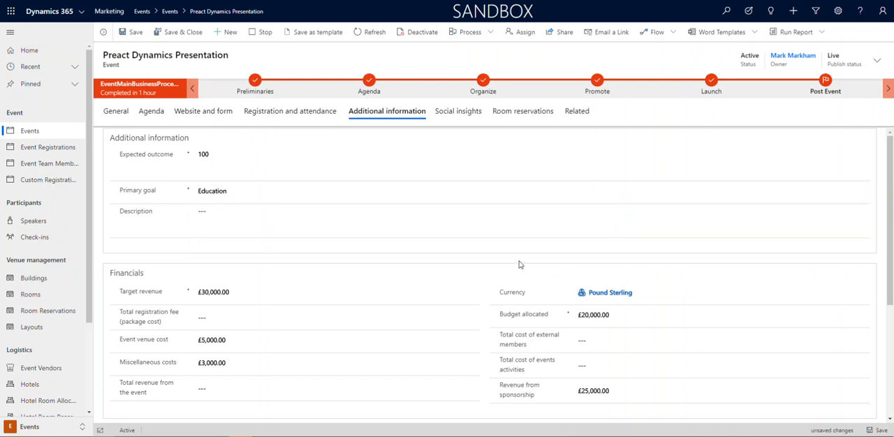
Examine the event's financials and its team members' types and roles, and open the contact record of the security management member
scroll(519, 264, "down", 3)
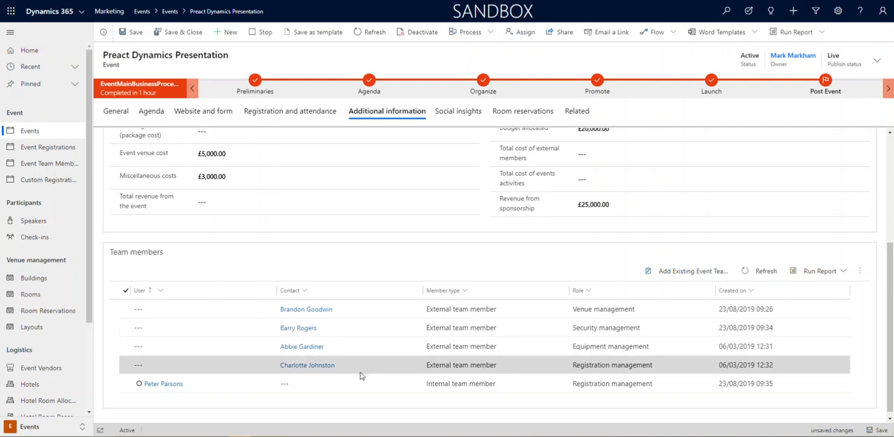
mouse_move(155, 389)
scroll(576, 373, "up", 1)
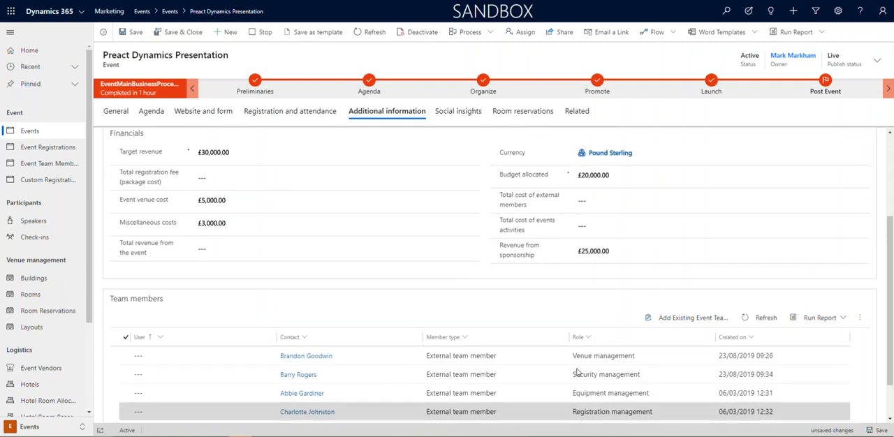
scroll(577, 374, "up", 1)
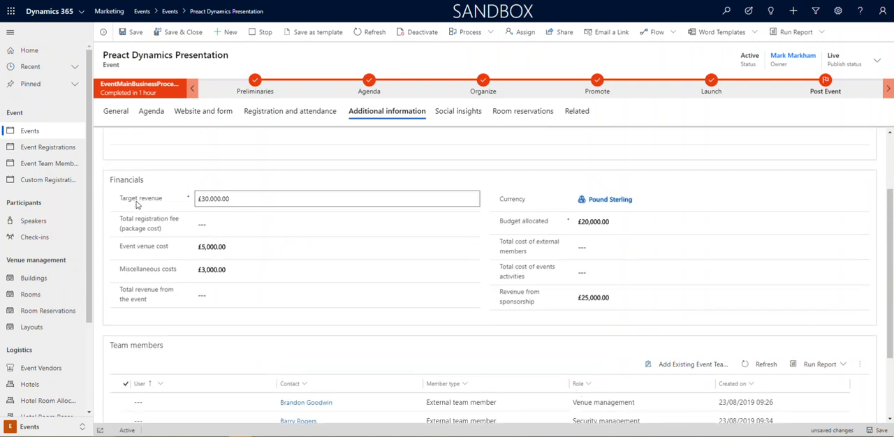
scroll(488, 340, "down", 2)
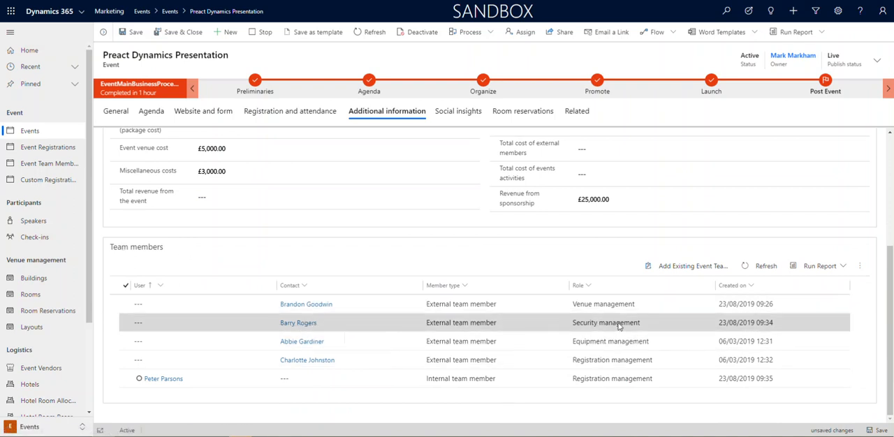
left_click(308, 326)
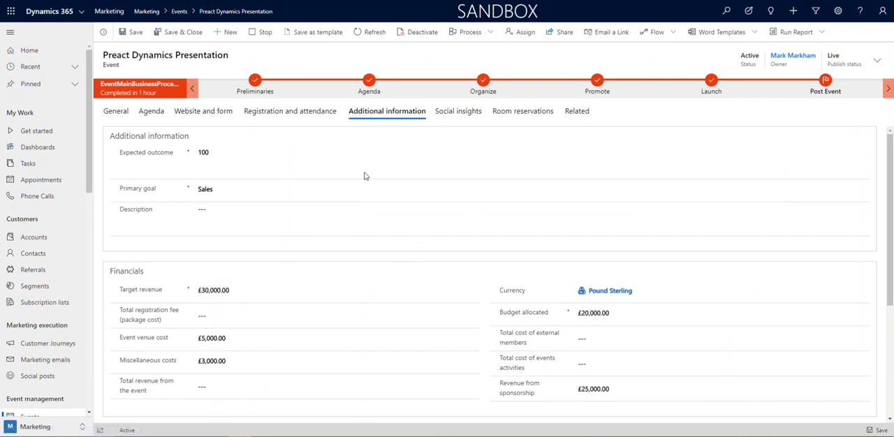
Examine the event's room reservations calendar for the week of 07 Jun 2020 - 13 Jun 2020
left_click(526, 113)
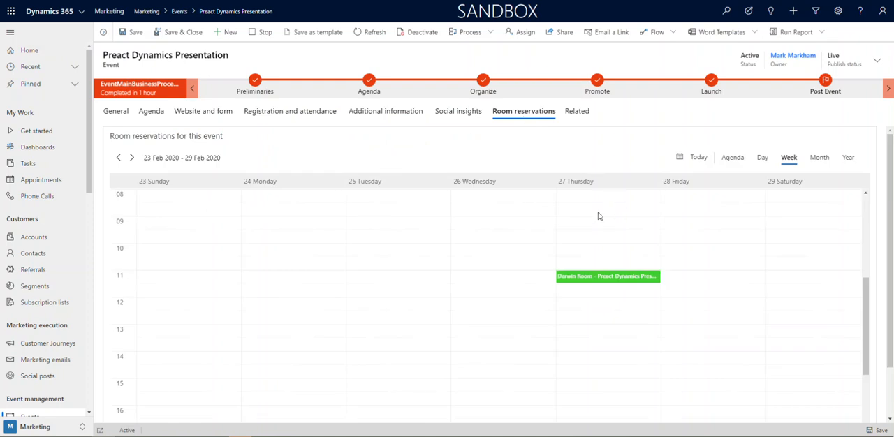
left_click(131, 158)
left_click(132, 158)
left_click(131, 158)
left_click(132, 158)
left_click(132, 158)
left_click(131, 158)
left_click(131, 157)
left_click(131, 157)
left_click(132, 157)
left_click(131, 157)
left_click(132, 158)
left_click(131, 158)
left_click(132, 158)
left_click(131, 157)
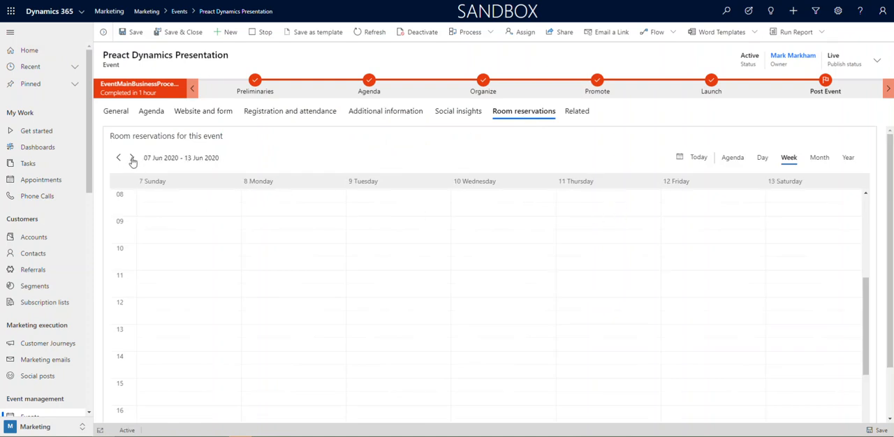
left_click(132, 159)
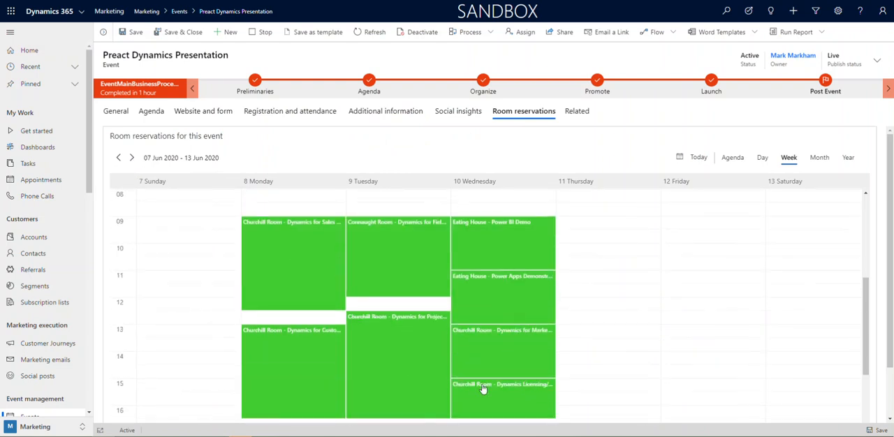
scroll(675, 313, "up", 3)
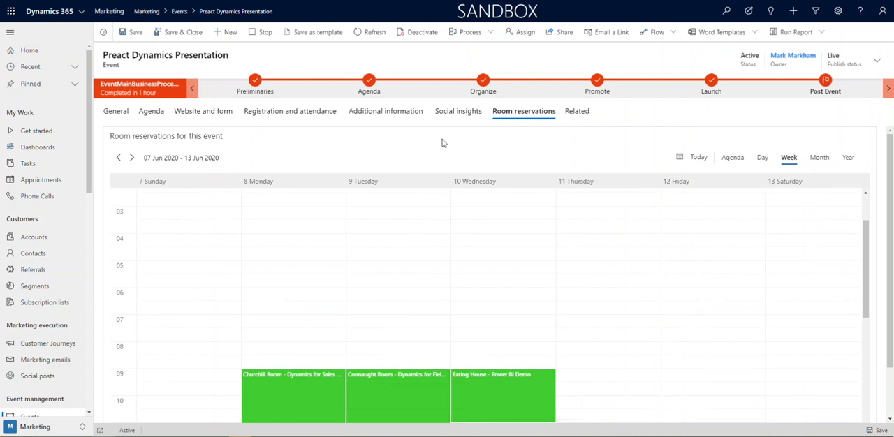
Switch to the Events area and examine the active rooms list and the active room reservations calendar
left_click_drag(89, 167, 94, 204)
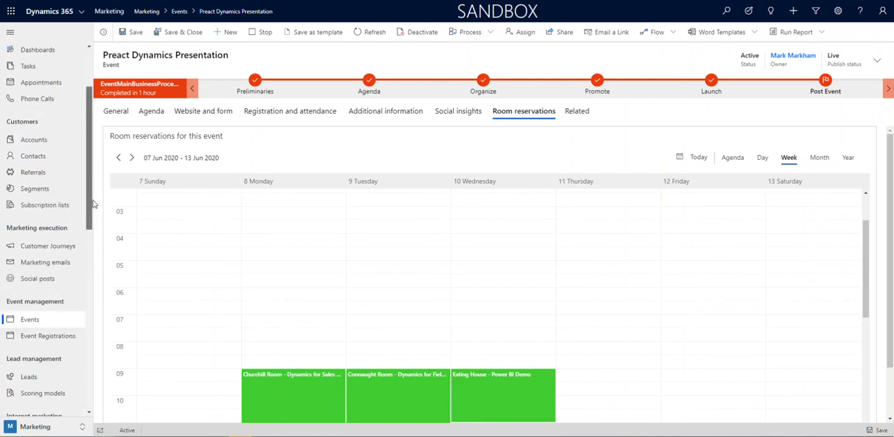
left_click(60, 426)
left_click(30, 376)
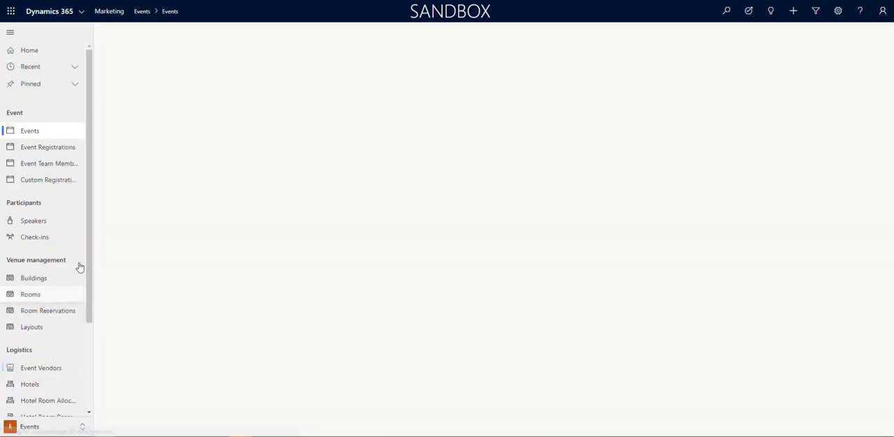
left_click(19, 303)
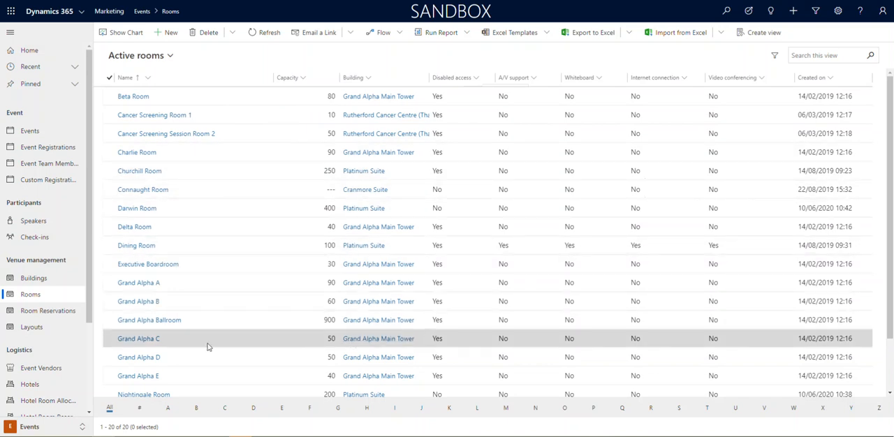
left_click(38, 312)
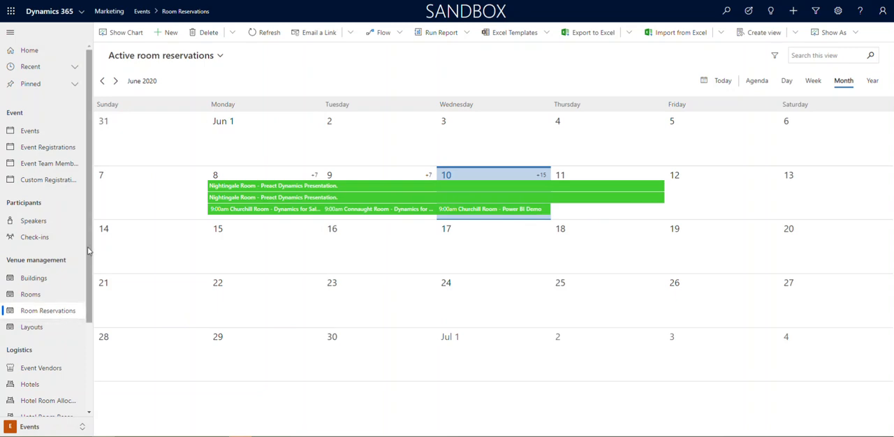
Reopen the recently viewed Preact Dynamics Presentation event and bring up its Feb 27, 2020 page on the public event website
left_click(75, 69)
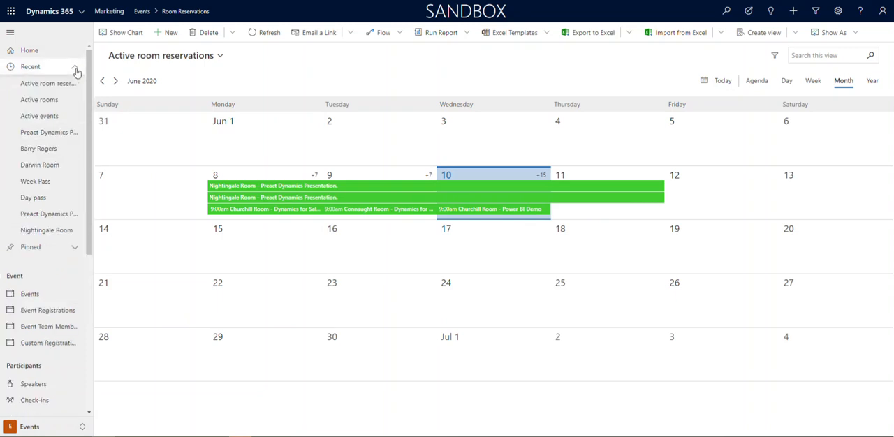
left_click(49, 132)
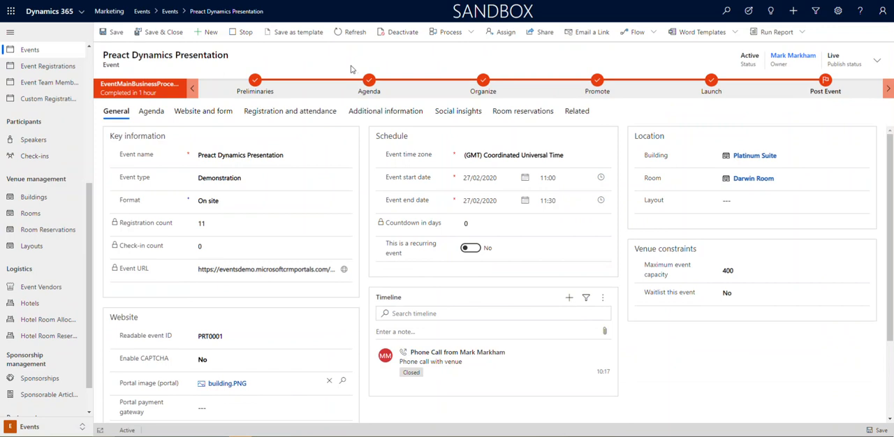
left_click(344, 268)
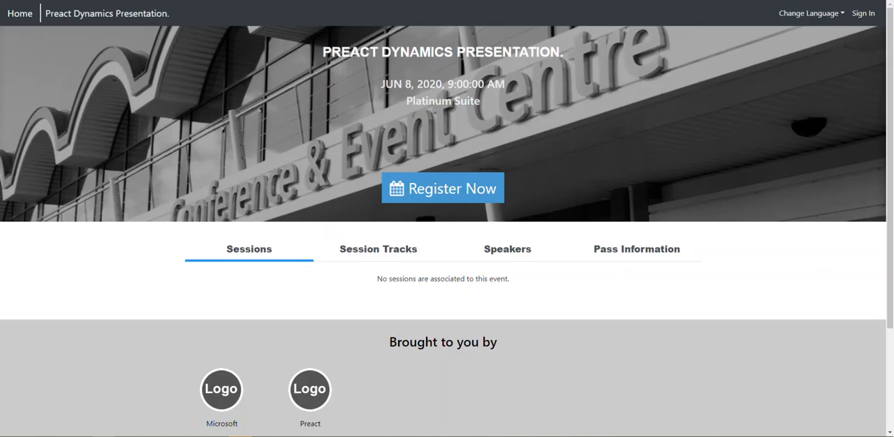
left_click(19, 14)
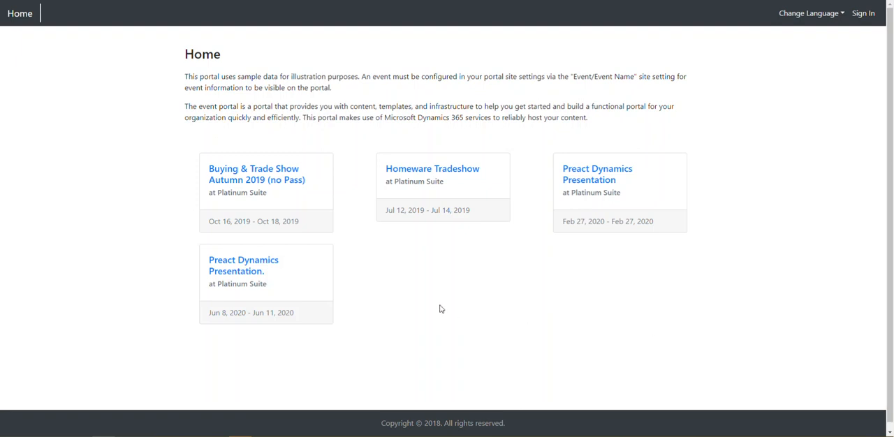
left_click(586, 179)
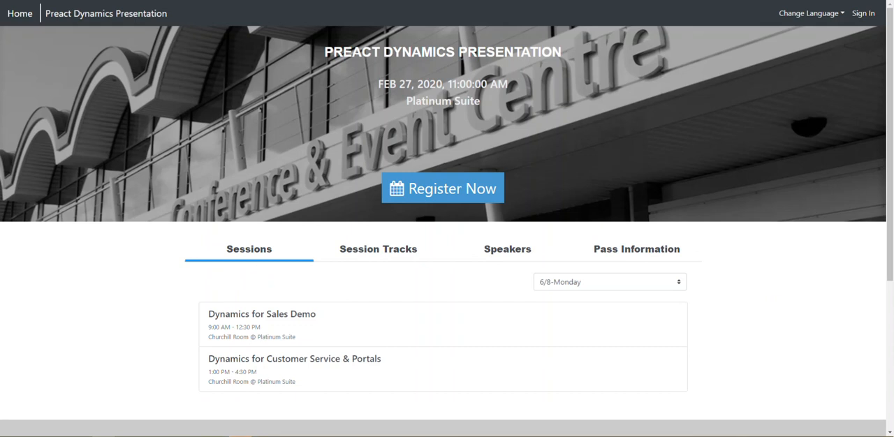
Review the website's event sessions for 6/8-Monday and 6/9-Tuesday
scroll(383, 375, "down", 2)
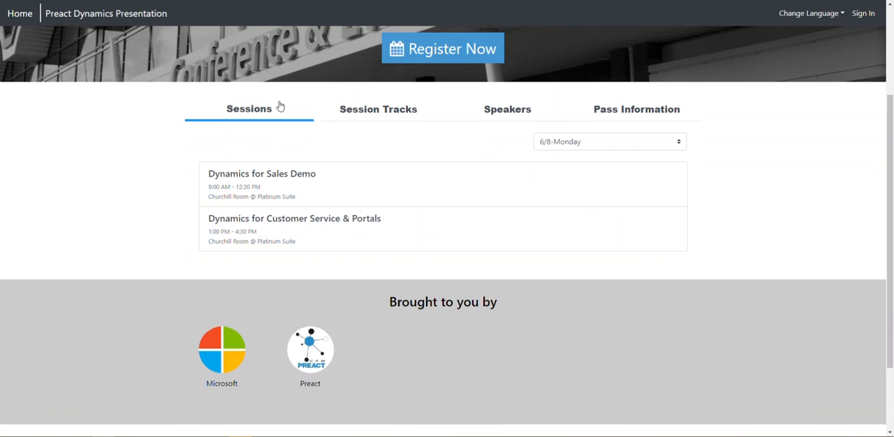
left_click(572, 146)
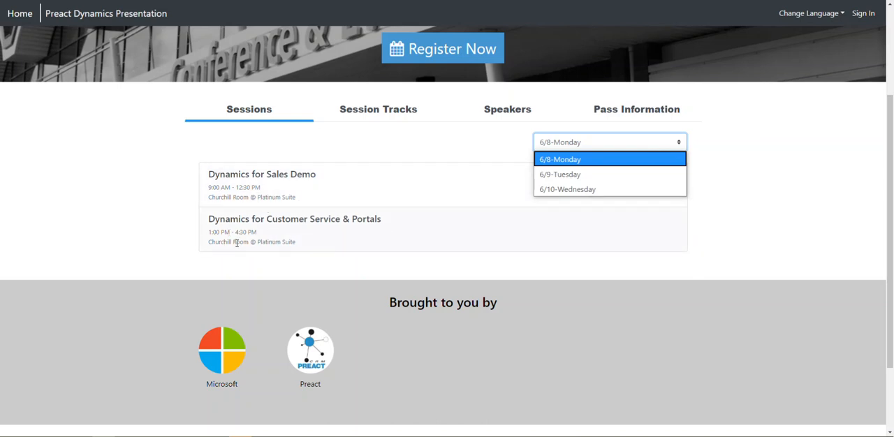
left_click(556, 175)
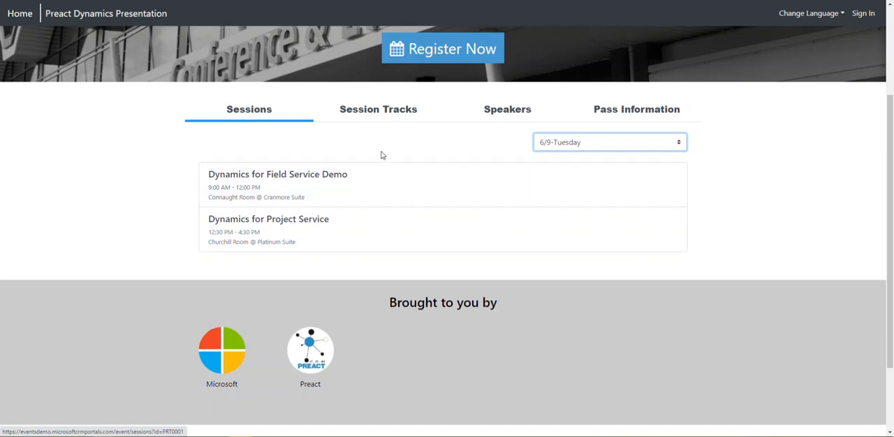
Compare the sessions in the Power Platform and Dynamics Apps session tracks on the event website
left_click(389, 114)
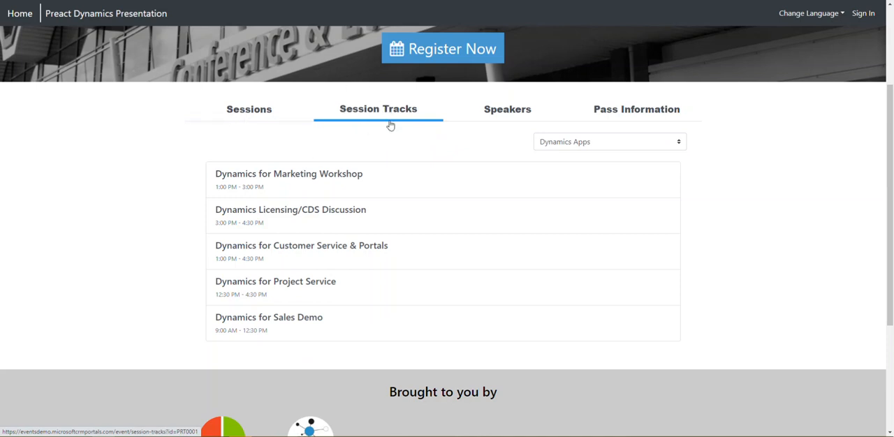
left_click(573, 146)
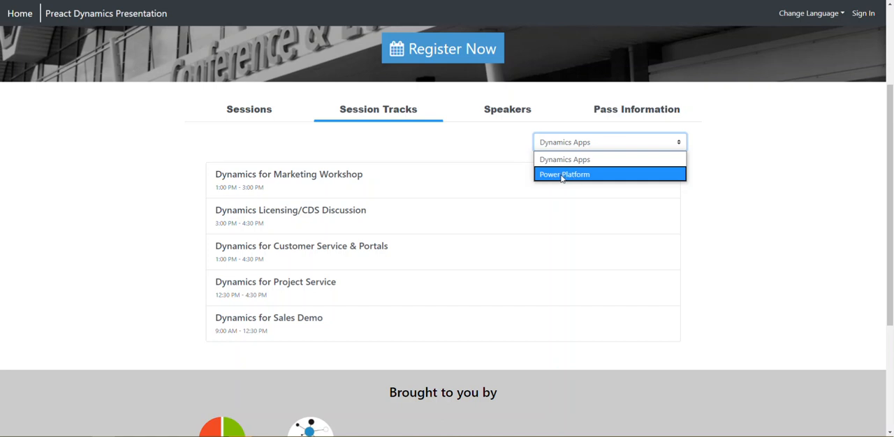
left_click(563, 174)
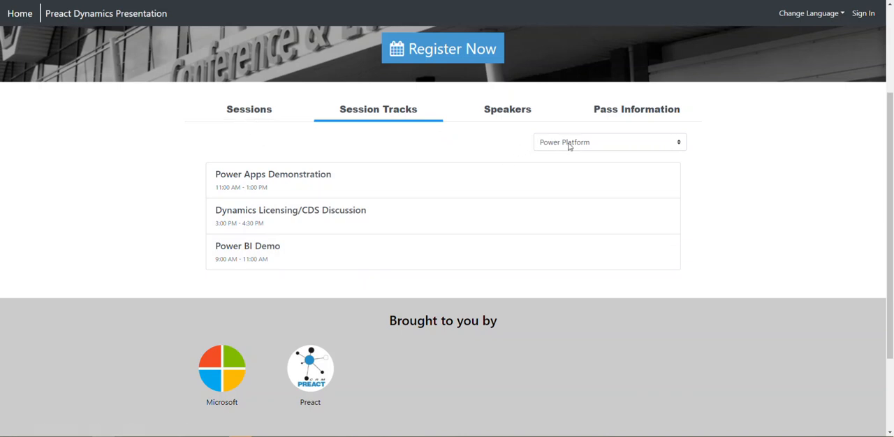
left_click(266, 186)
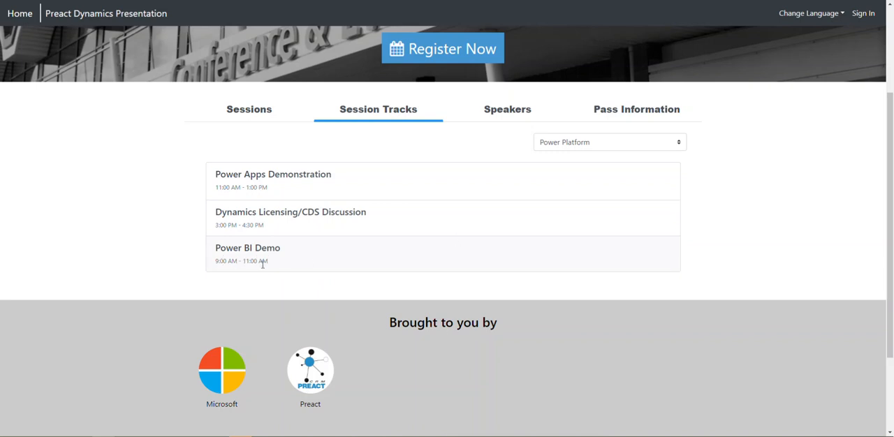
left_click(588, 144)
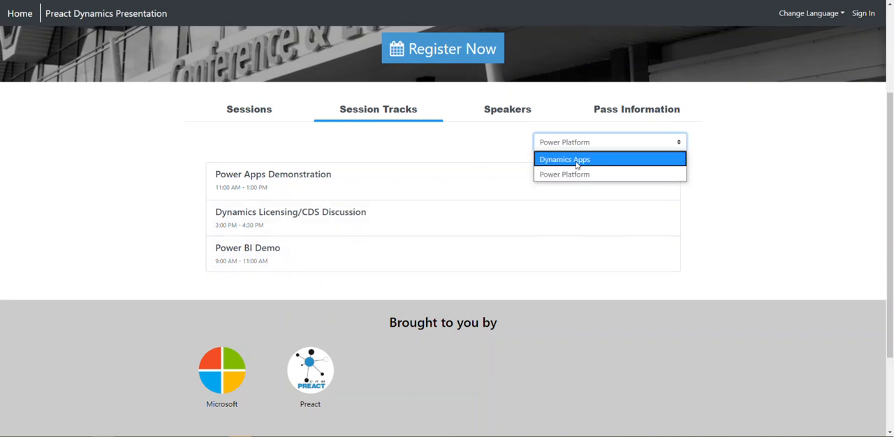
left_click(576, 162)
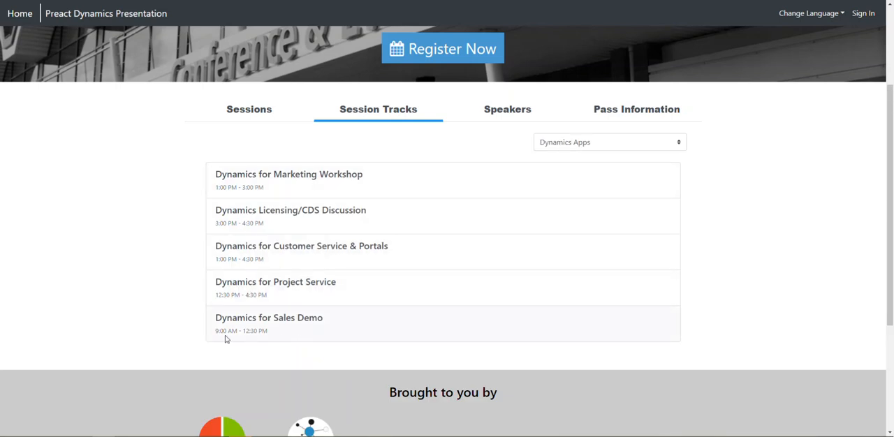
left_click(559, 144)
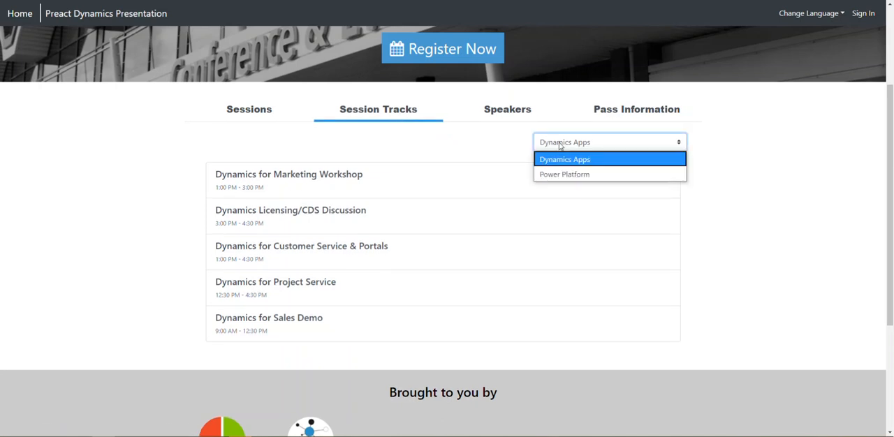
left_click(475, 145)
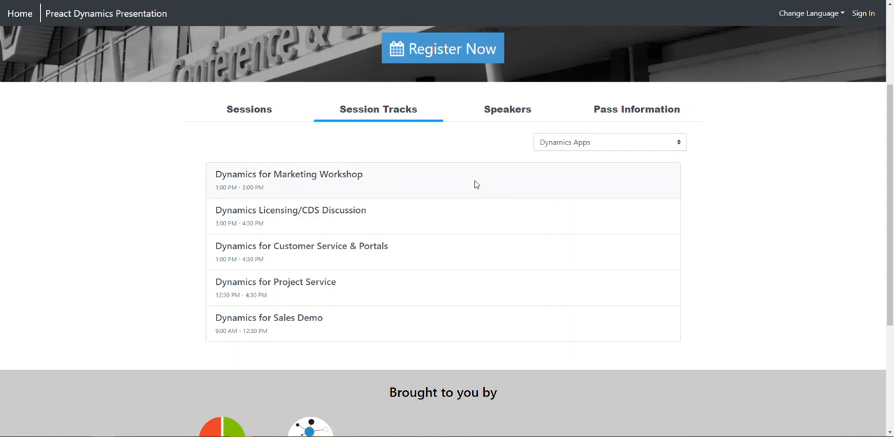
View the speakers on the event website and check which sessions the first two speakers present
left_click(512, 114)
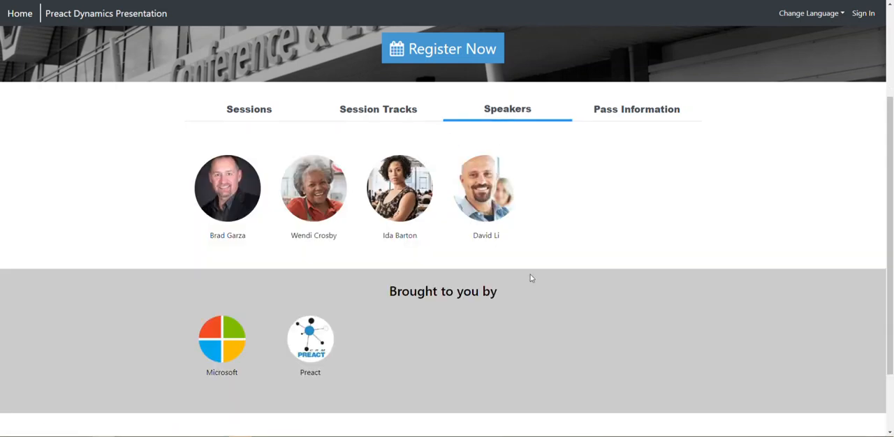
left_click(227, 195)
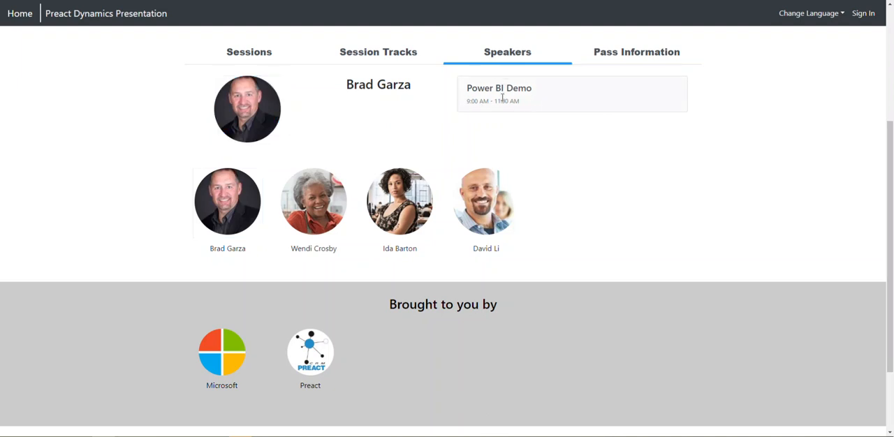
left_click(322, 202)
scroll(321, 202, "down", 1)
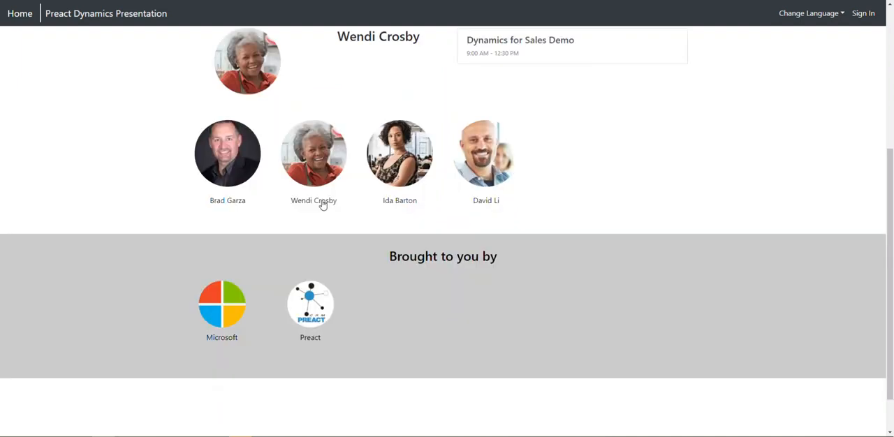
Compare the pass information of the Feb 27, 2020 event with that of the Jun 8–11, 2020 event on the website
scroll(311, 89, "up", 2)
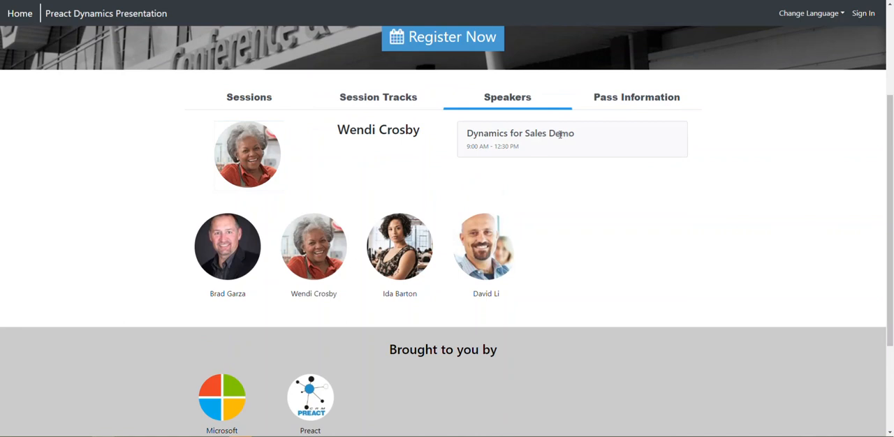
left_click(628, 100)
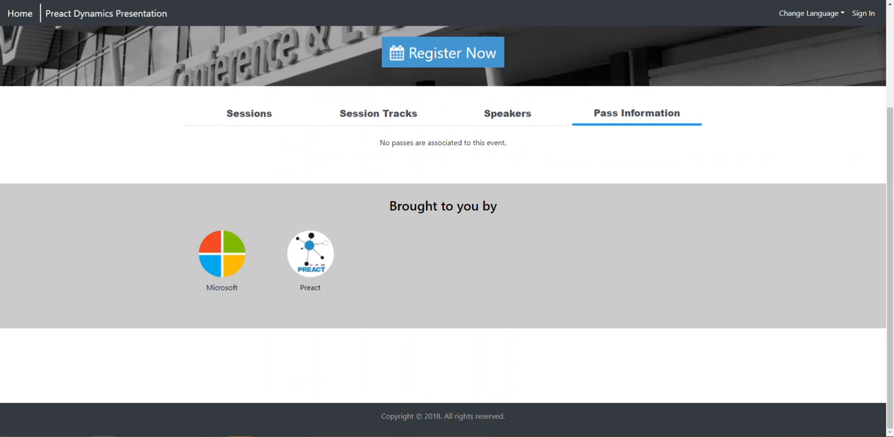
left_click(21, 14)
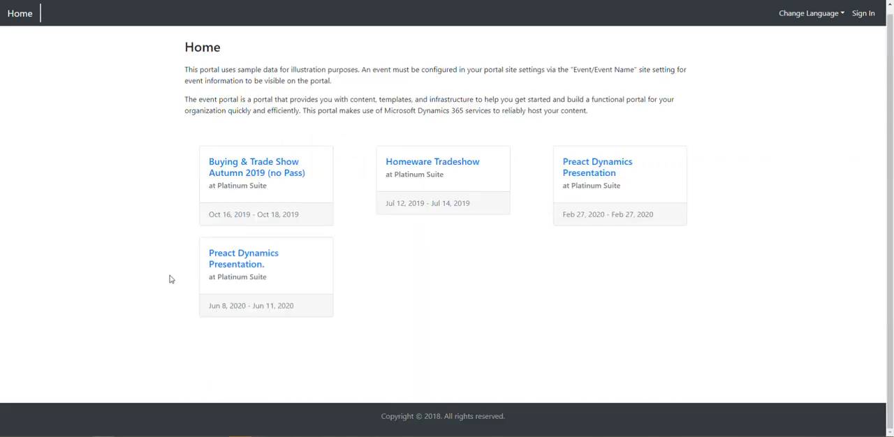
left_click(243, 258)
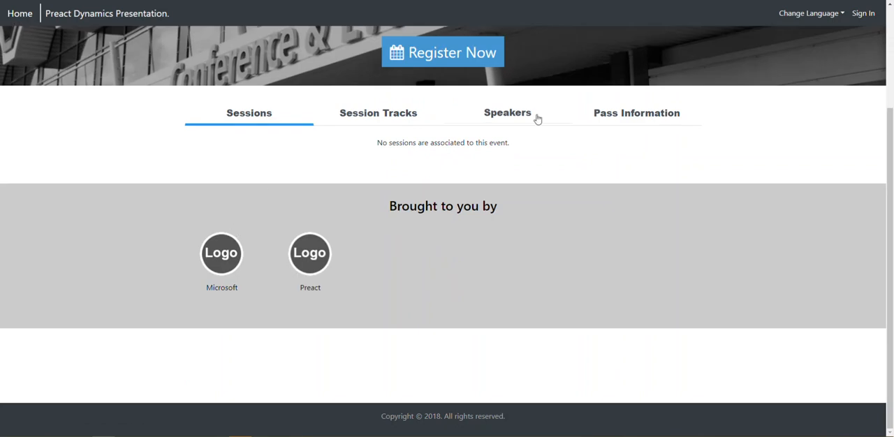
left_click(611, 116)
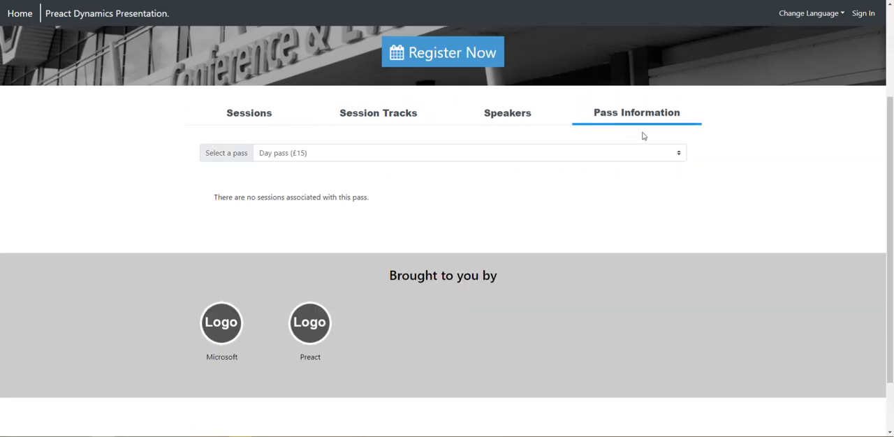
left_click(636, 156)
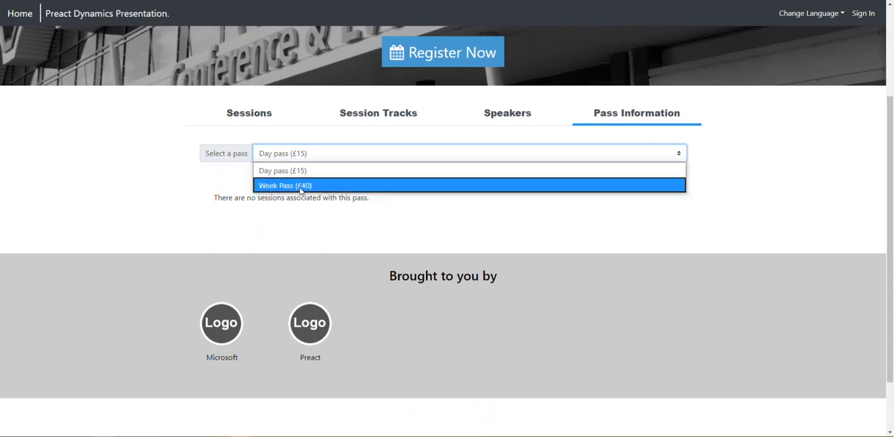
left_click(648, 221)
scroll(564, 213, "up", 2)
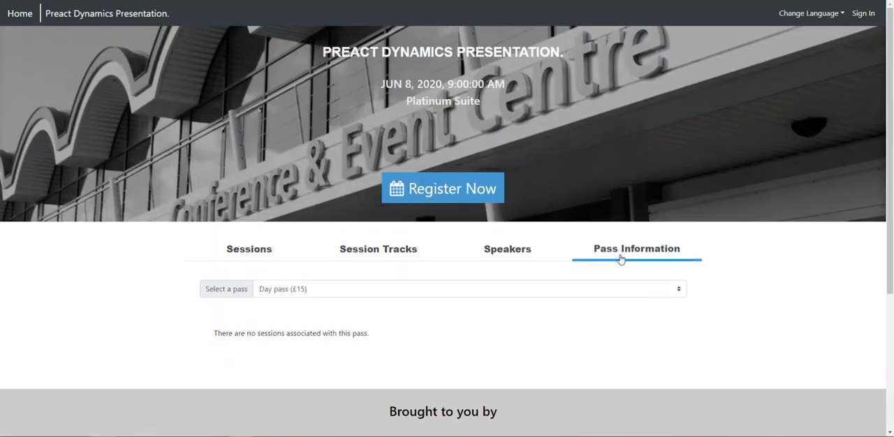
View the pass options on the Jun 8–11, 2020 event's registration form and return to the event without passes
left_click(426, 192)
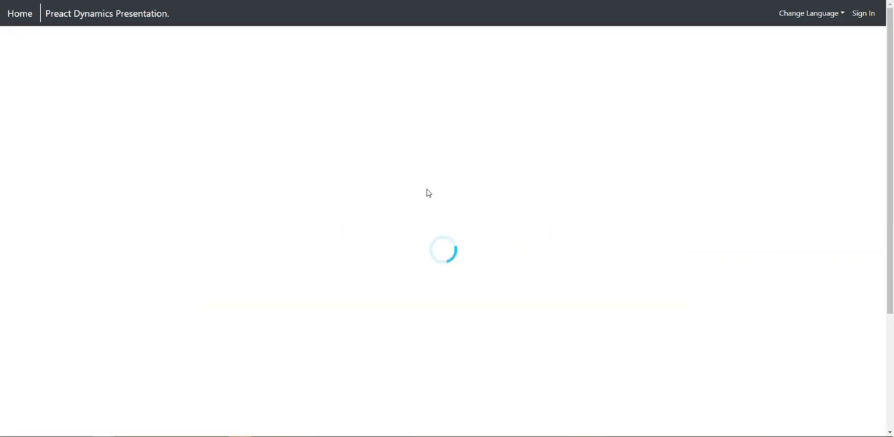
left_click(287, 169)
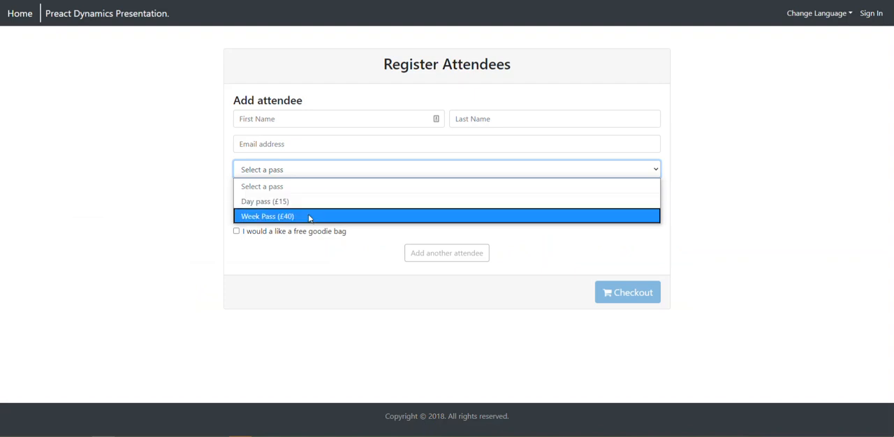
left_click(273, 276)
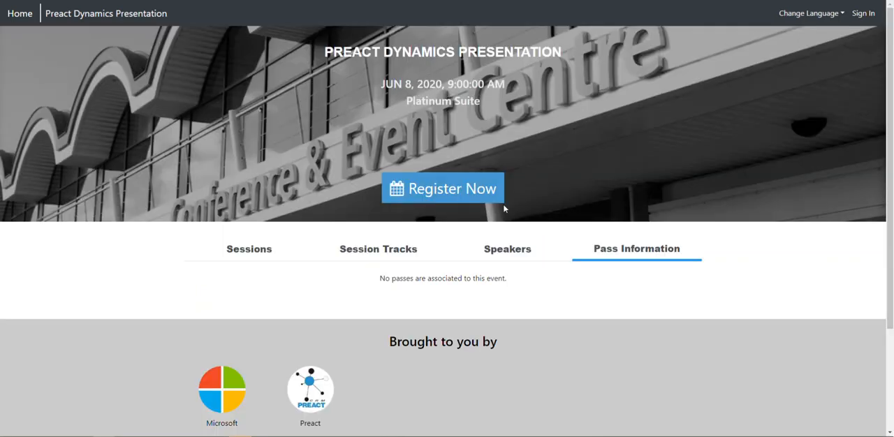
Start registering an attendee for the event without passes, filling in the saved first name, last name and email address
left_click(442, 193)
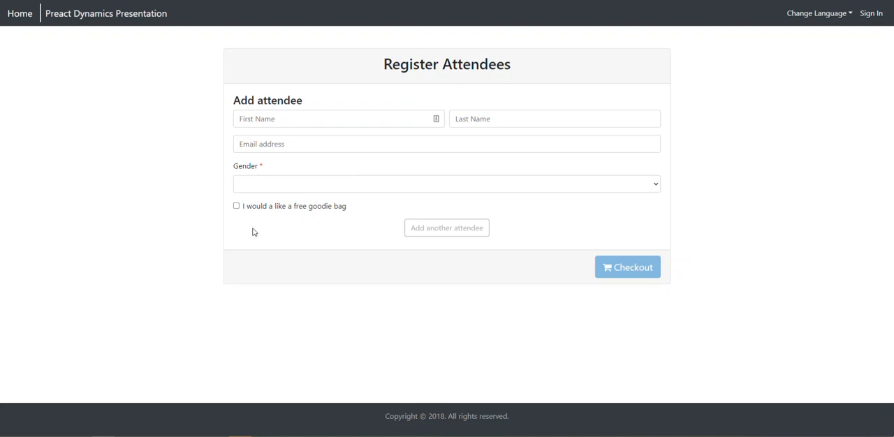
left_click(283, 119)
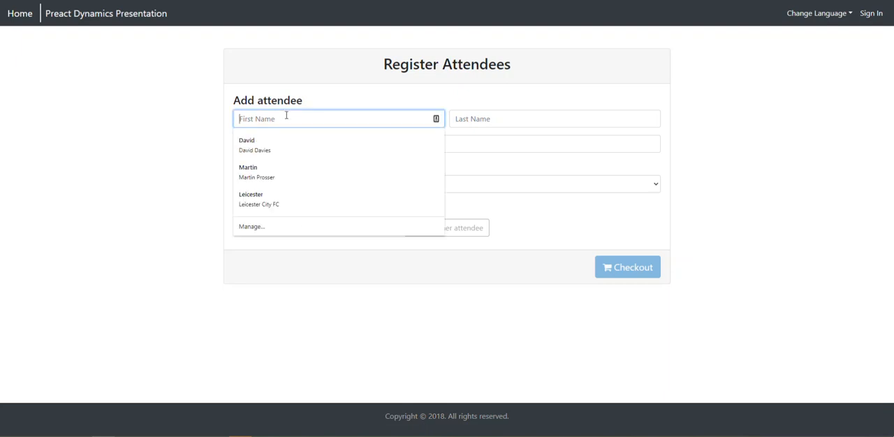
left_click(269, 141)
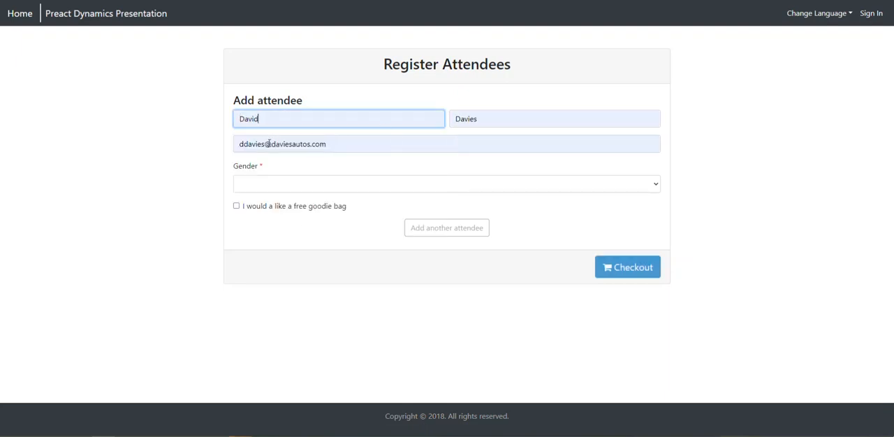
Set the attendee's gender to Male, request the free goodie bag and check out to submit the registration
left_click(252, 186)
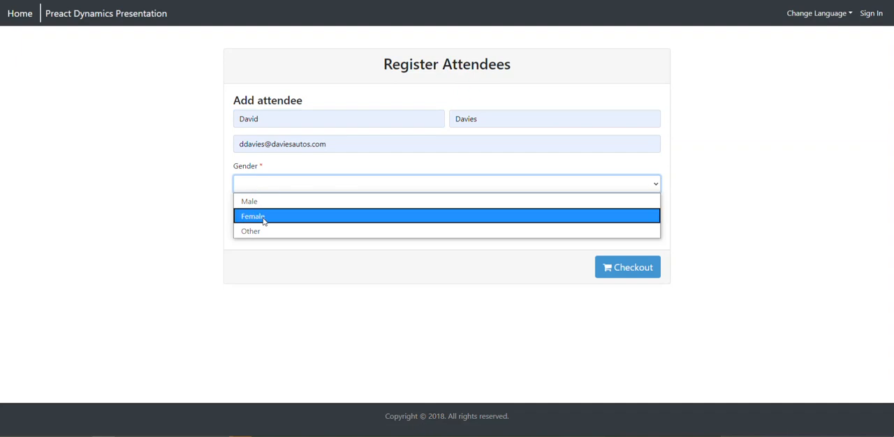
left_click(267, 171)
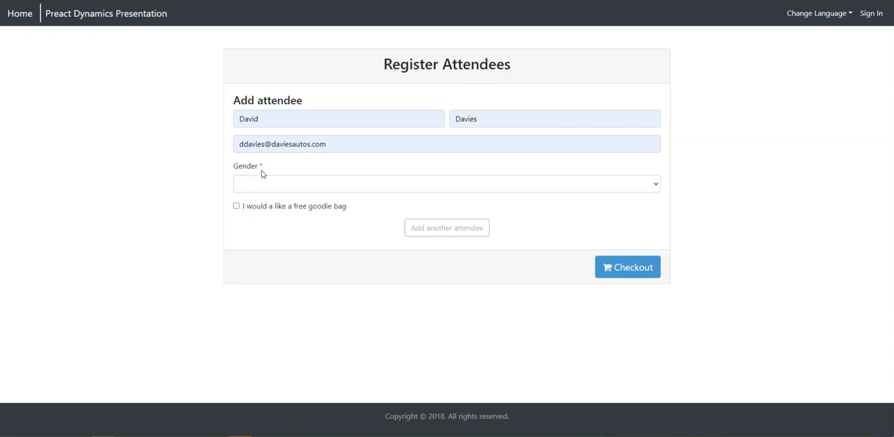
left_click(265, 187)
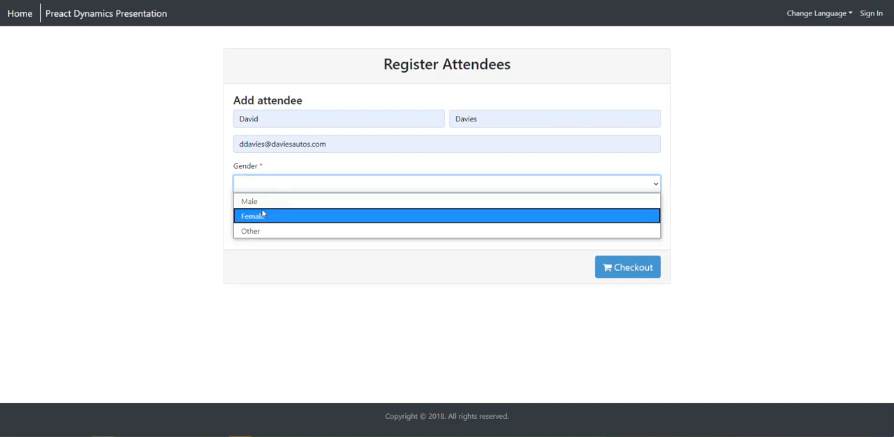
left_click(255, 203)
left_click(236, 206)
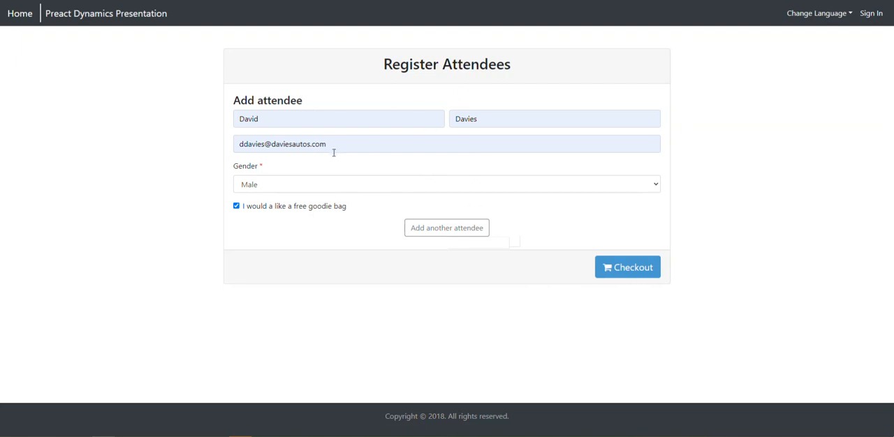
left_click(621, 269)
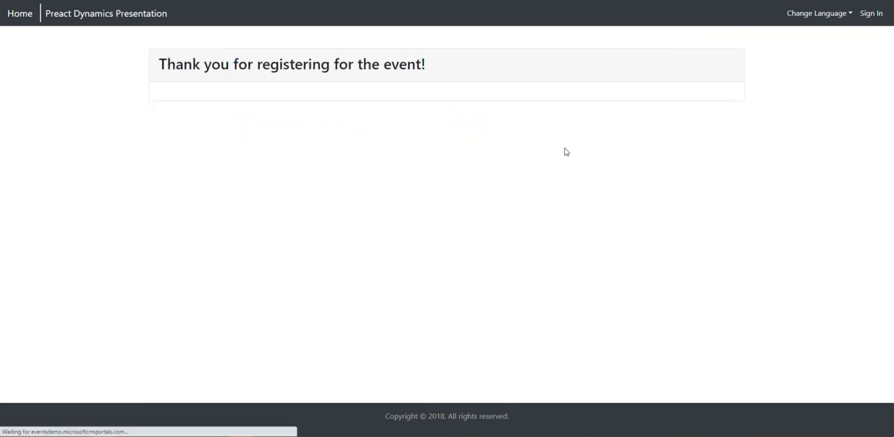
left_click_drag(433, 63, 159, 64)
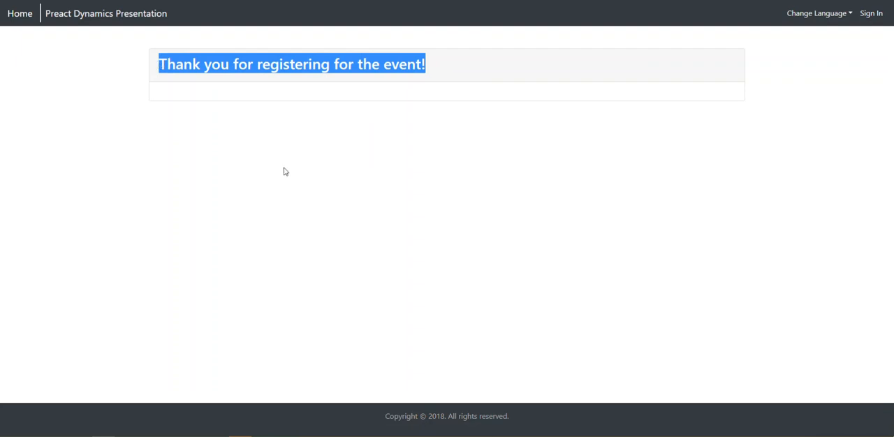
On the other event's registration form, fill in the attendee's saved name and email and choose the Day pass (£15)
left_click(121, 1)
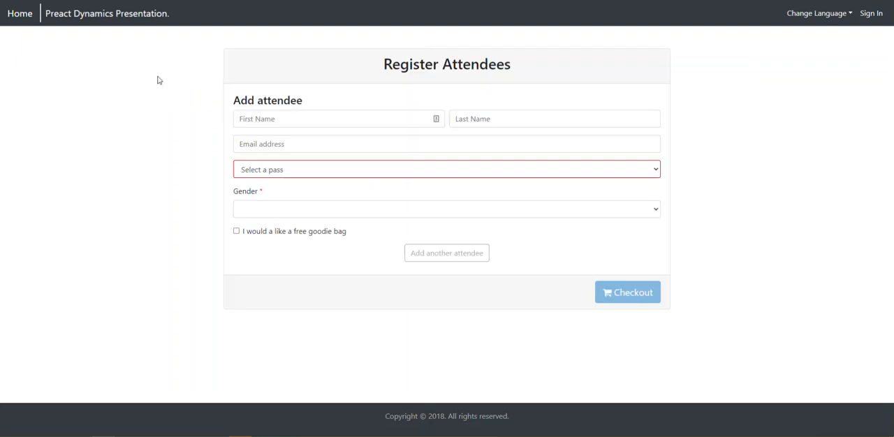
left_click(299, 120)
left_click(277, 142)
left_click(287, 177)
left_click(274, 202)
Set the pass attendee's gender to Male, request the free goodie bag and proceed to checkout
left_click(254, 209)
left_click(258, 240)
left_click(260, 216)
left_click(258, 227)
left_click(238, 233)
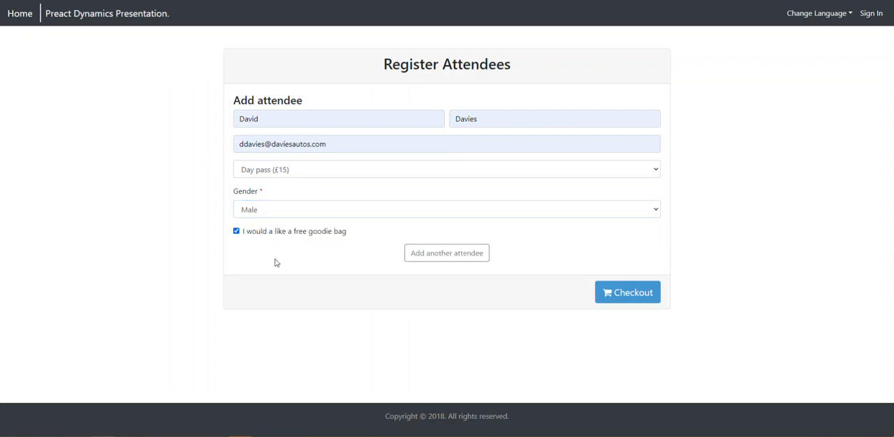
left_click(615, 293)
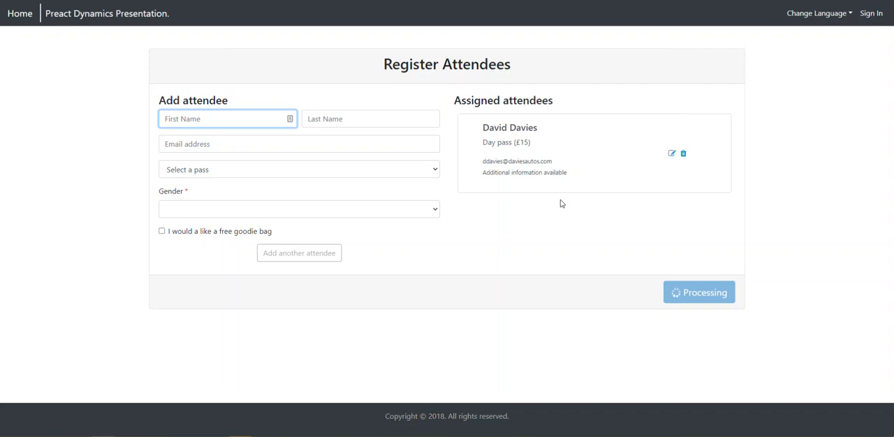
Review the assigned attendee's pass and the payment details on the demo payment gateway page
left_click_drag(530, 142, 512, 142)
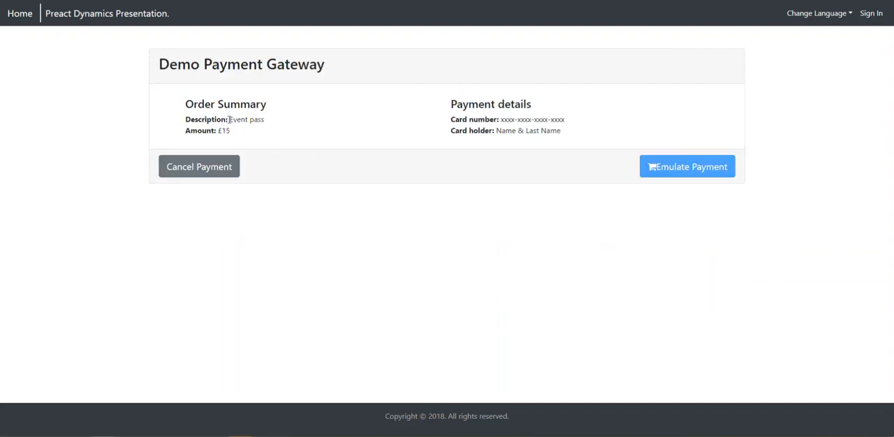
left_click_drag(498, 120, 576, 125)
mouse_move(497, 131)
left_mouse_down()
mouse_move(590, 138)
mouse_move(493, 120)
left_mouse_up()
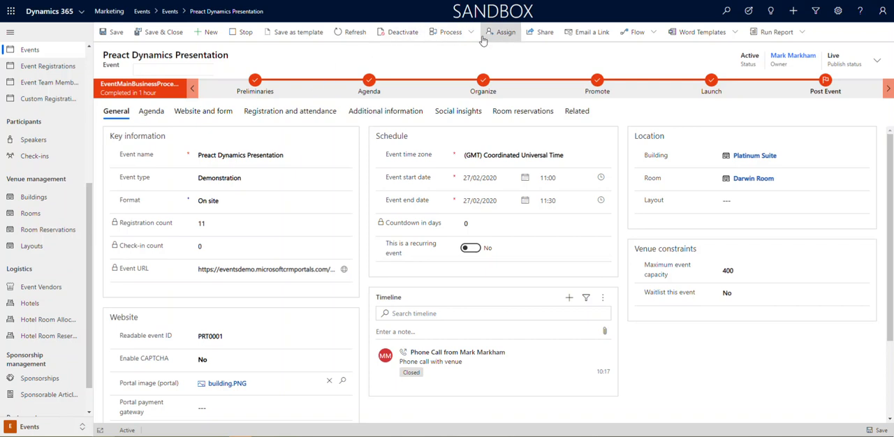
Refresh the Preact Dynamics Presentation event record in Dynamics 365 and check its registration count and event registrations
left_click(354, 33)
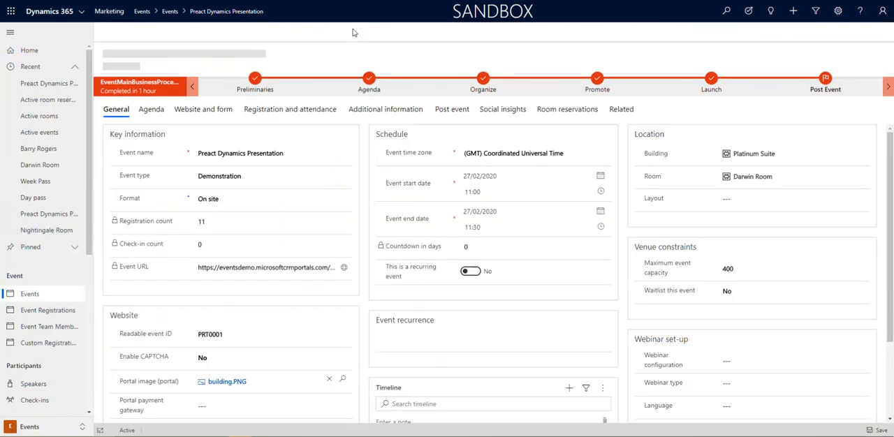
left_click(284, 112)
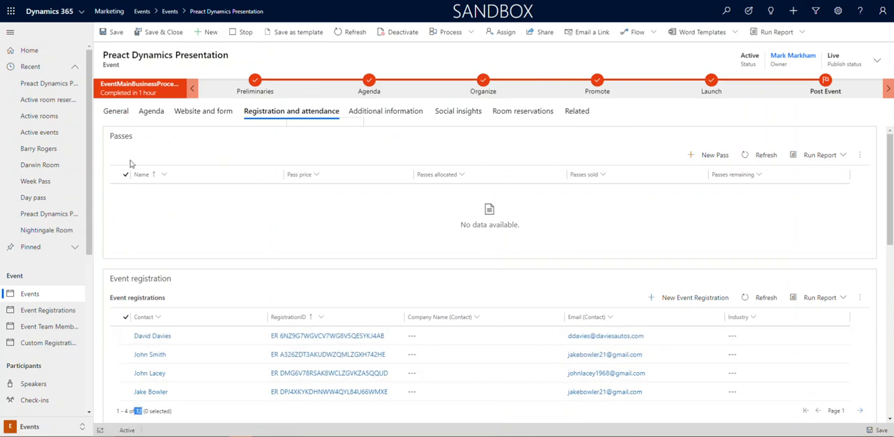
left_click(119, 117)
double_click(202, 224)
left_click(224, 226)
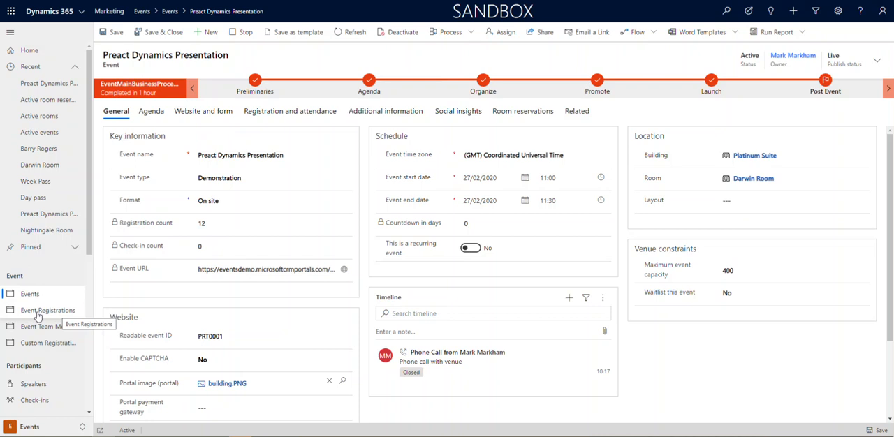
Open the newly registered attendee's event registration record and view the available primary role options
left_click(283, 113)
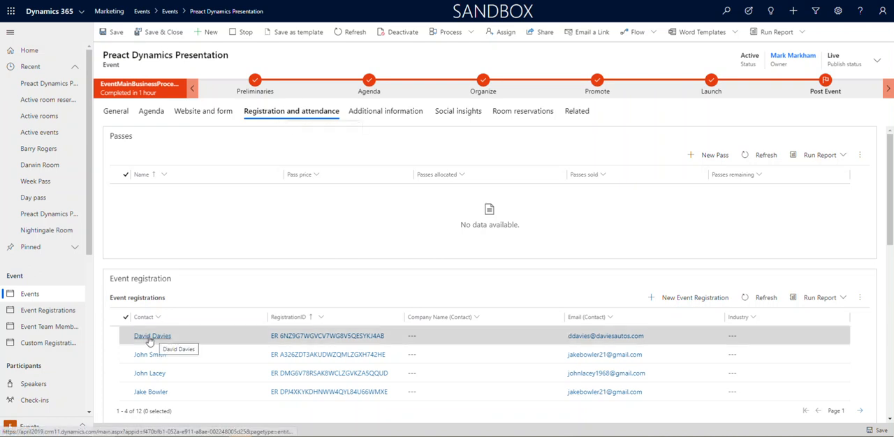
left_click(429, 337)
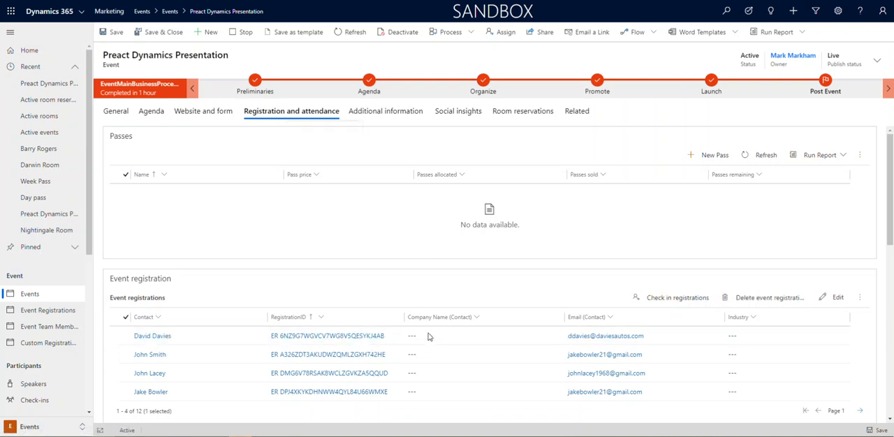
double_click(429, 338)
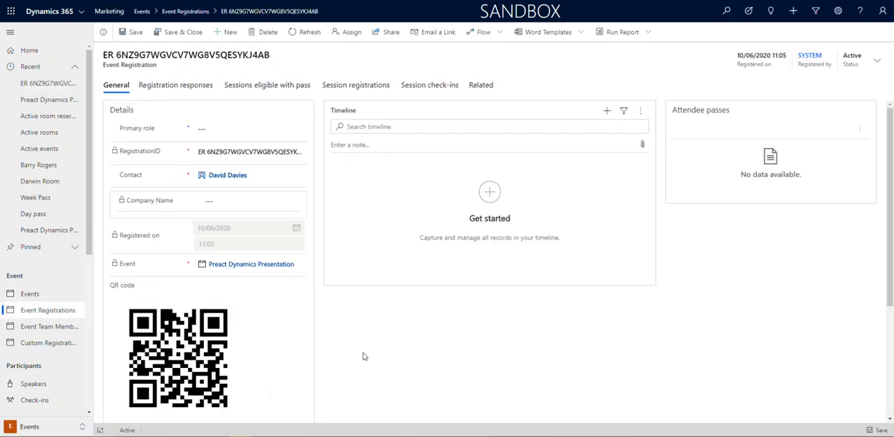
left_click(209, 130)
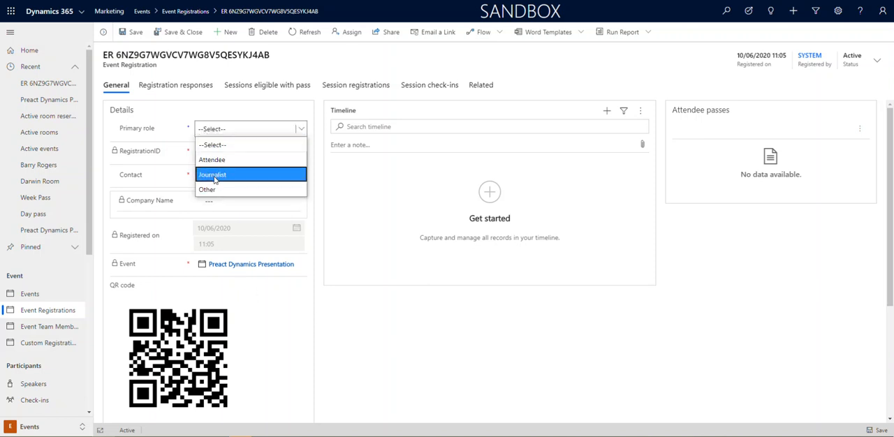
left_click(320, 161)
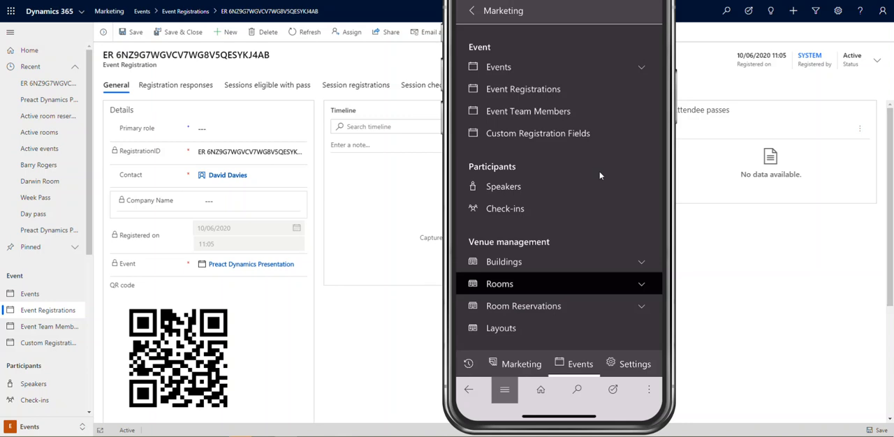
Browse the Events area navigation in the Dynamics 365 mobile app, including participants and venue management
scroll(601, 176, "down", 1)
scroll(601, 176, "up", 2)
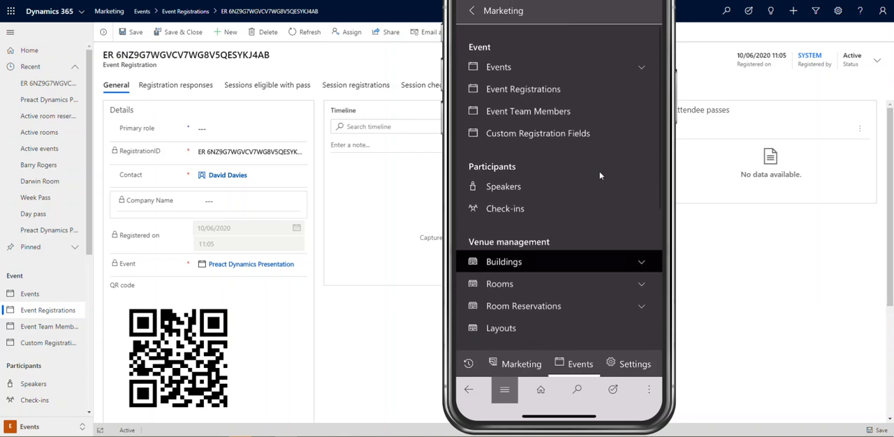
scroll(598, 175, "down", 1)
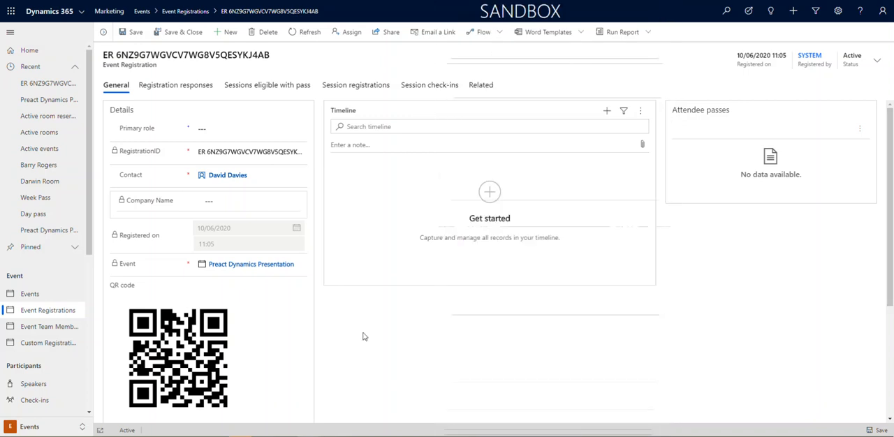
Open the Preact Dynamics Presentation event linked to the registration and check its check-in count
left_click(239, 266)
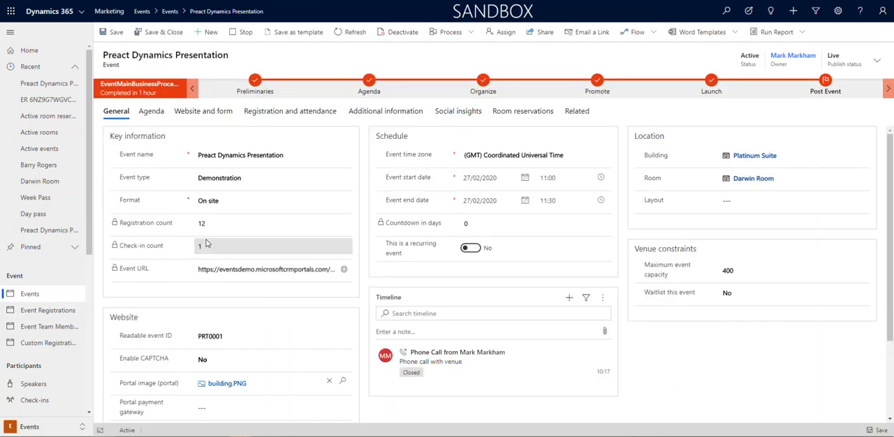
Review the event's registration and attendance details, including registration responses, and open the attendee's record from the event check-ins
left_click_drag(204, 248, 195, 248)
left_click(291, 112)
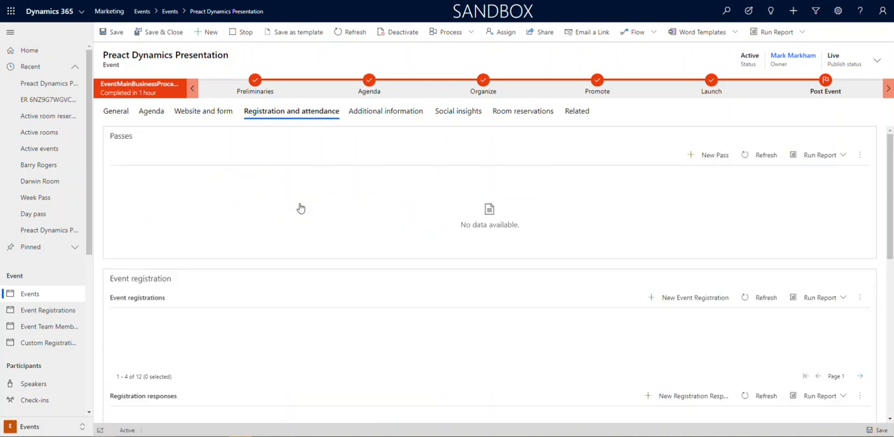
scroll(385, 342, "down", 6)
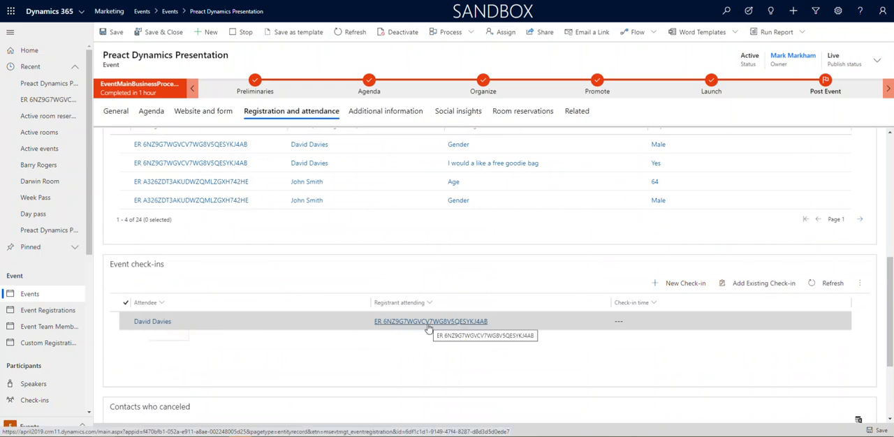
scroll(422, 342, "up", 3)
scroll(417, 359, "up", 3)
scroll(461, 371, "down", 5)
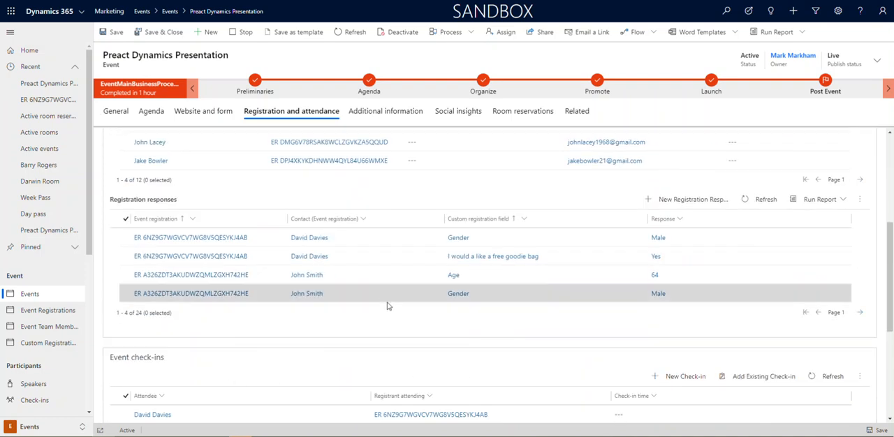
scroll(423, 342, "down", 1)
double_click(503, 326)
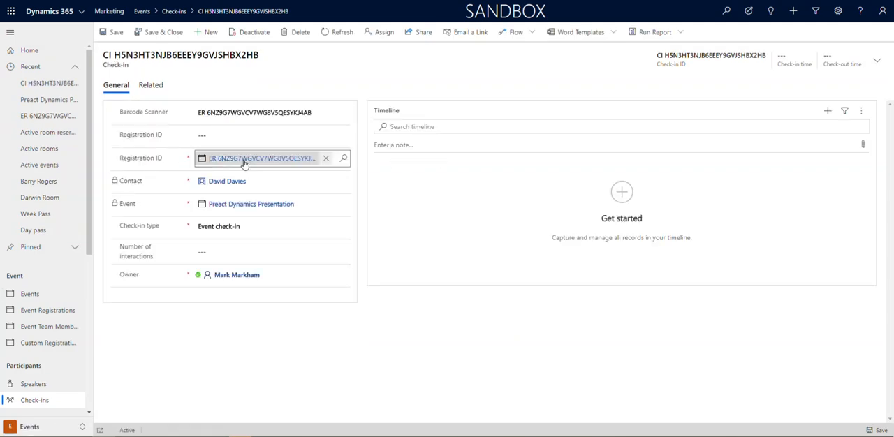
Open the event registration linked to the check-in and review its sessions eligible with pass and session check-ins
left_click(245, 160)
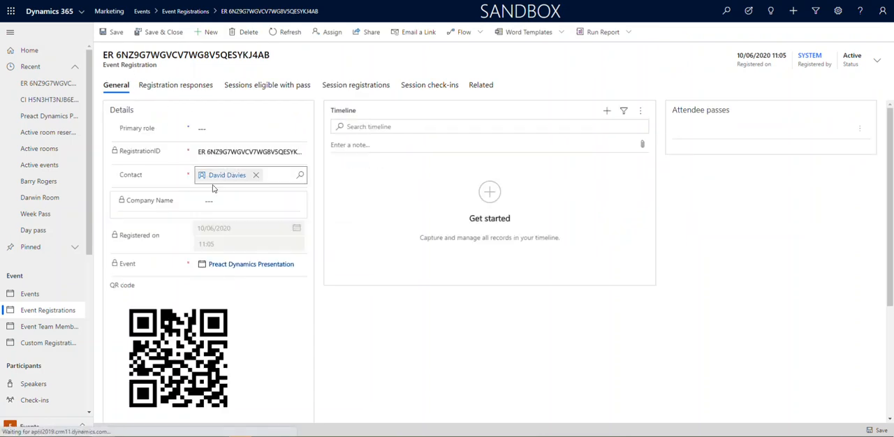
left_click(272, 88)
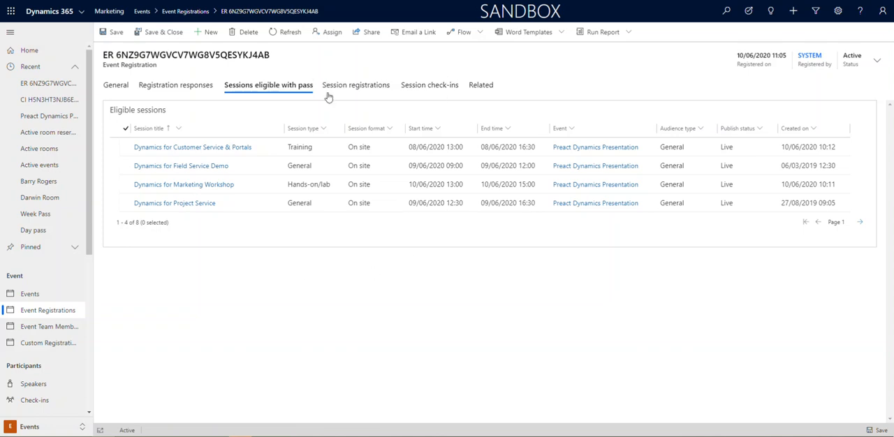
left_click(433, 86)
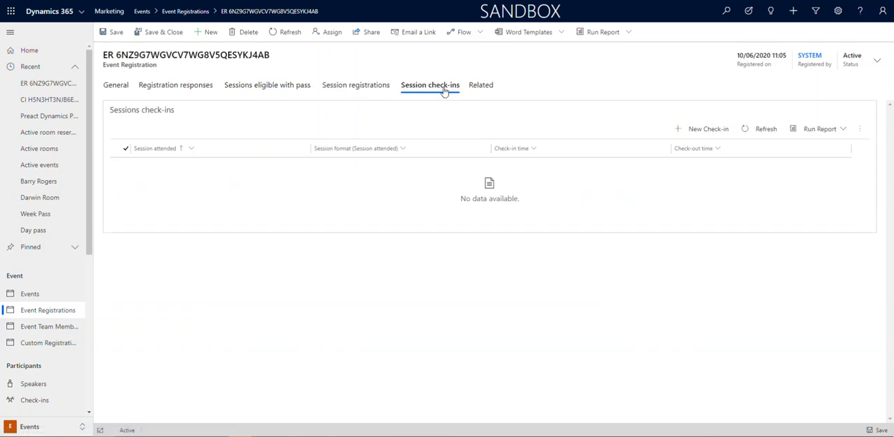
left_click(120, 87)
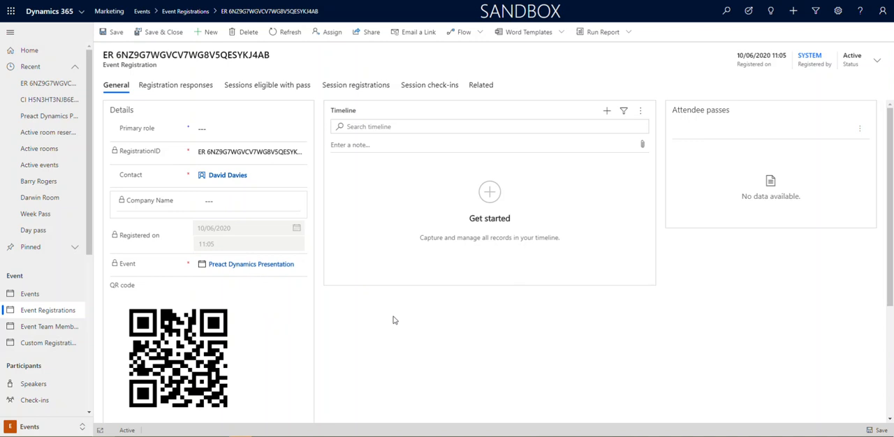
left_click(303, 87)
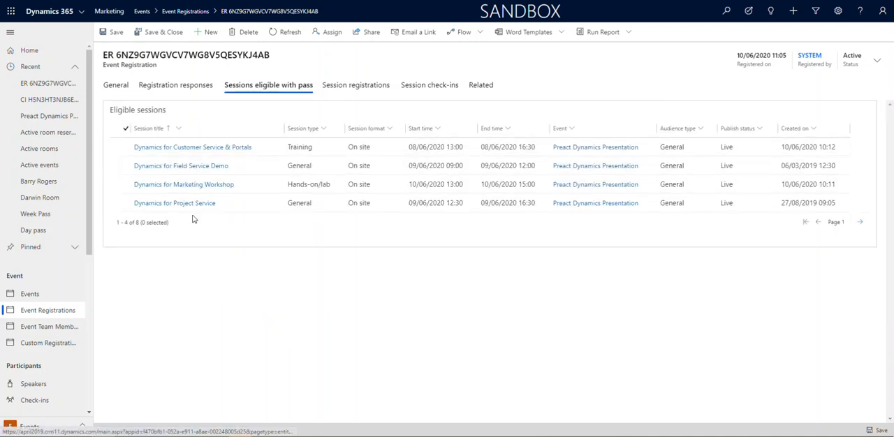
left_click(429, 86)
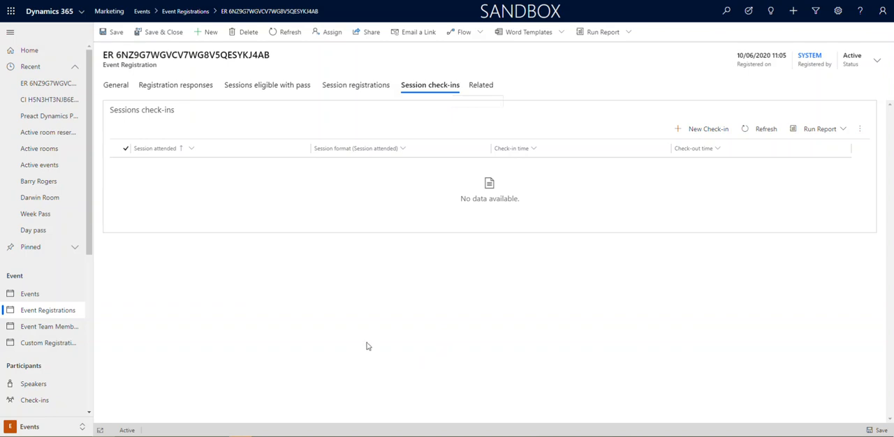
Return to the list of active events and collapse the recent records in the navigation
left_click(33, 296)
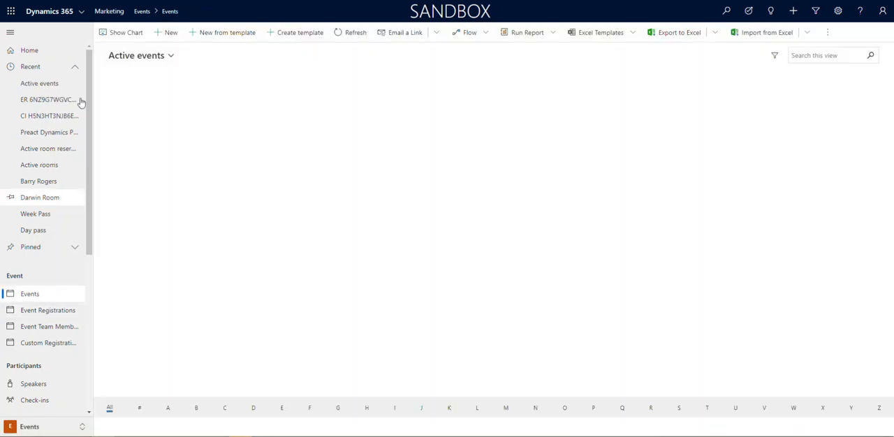
left_click(75, 67)
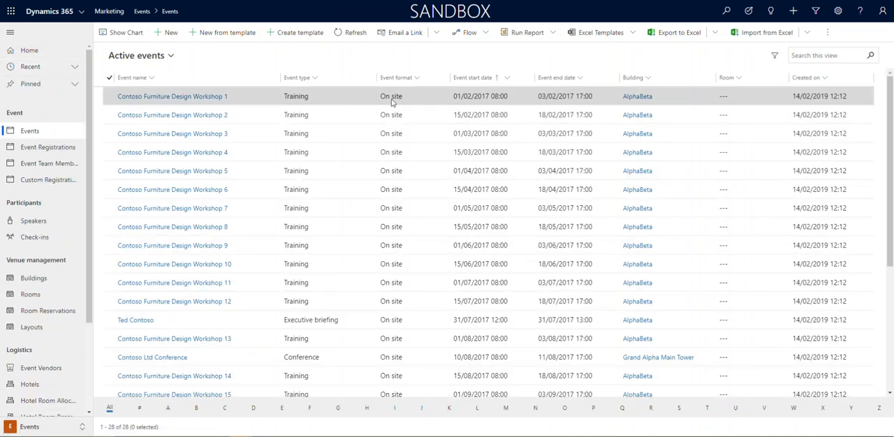